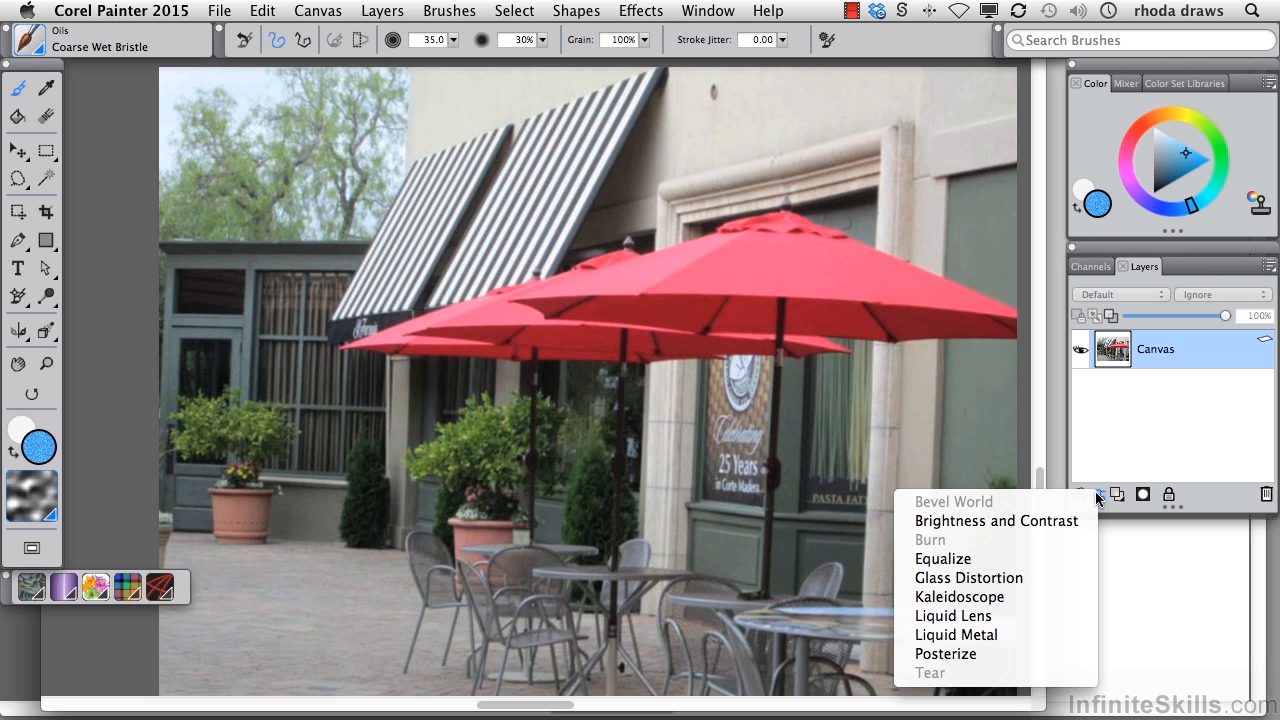
# Add a Liquid Lens dynamic plug-in layer over the café photo and move its settings window off the umbrellas.
pyautogui.click(1005, 616)
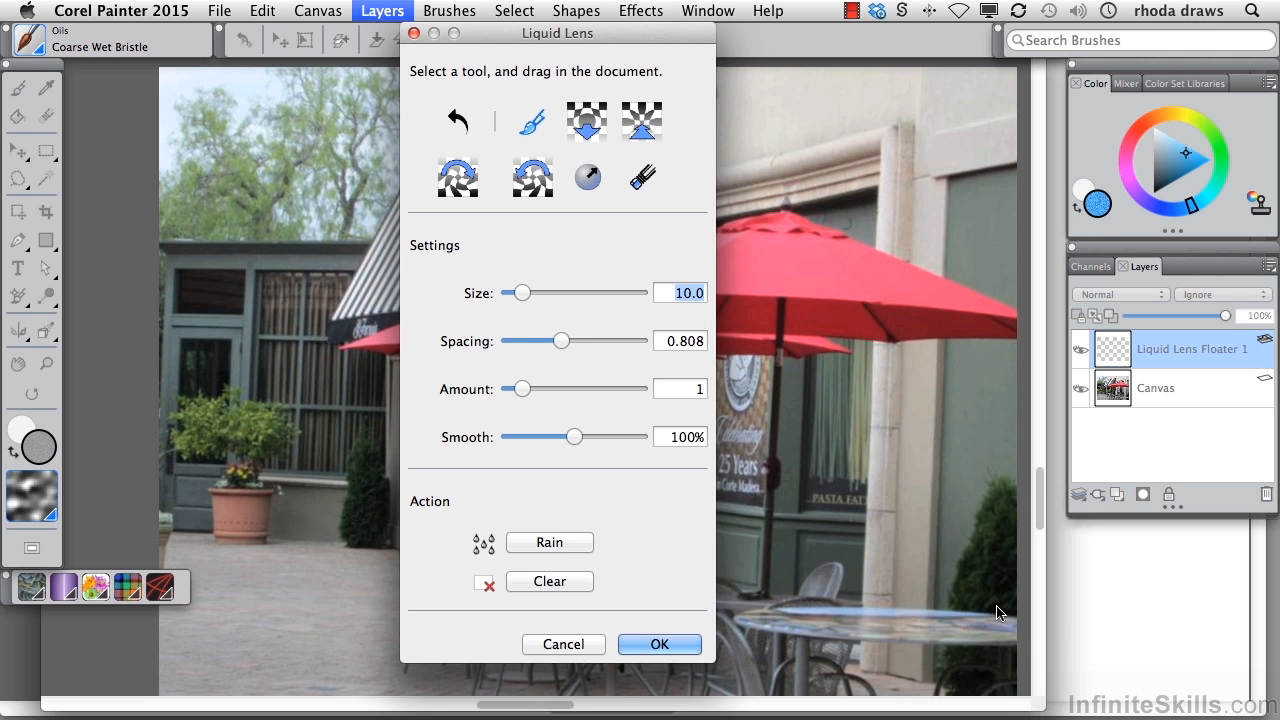
pyautogui.moveTo(496, 31); pyautogui.dragTo(1017, 66)
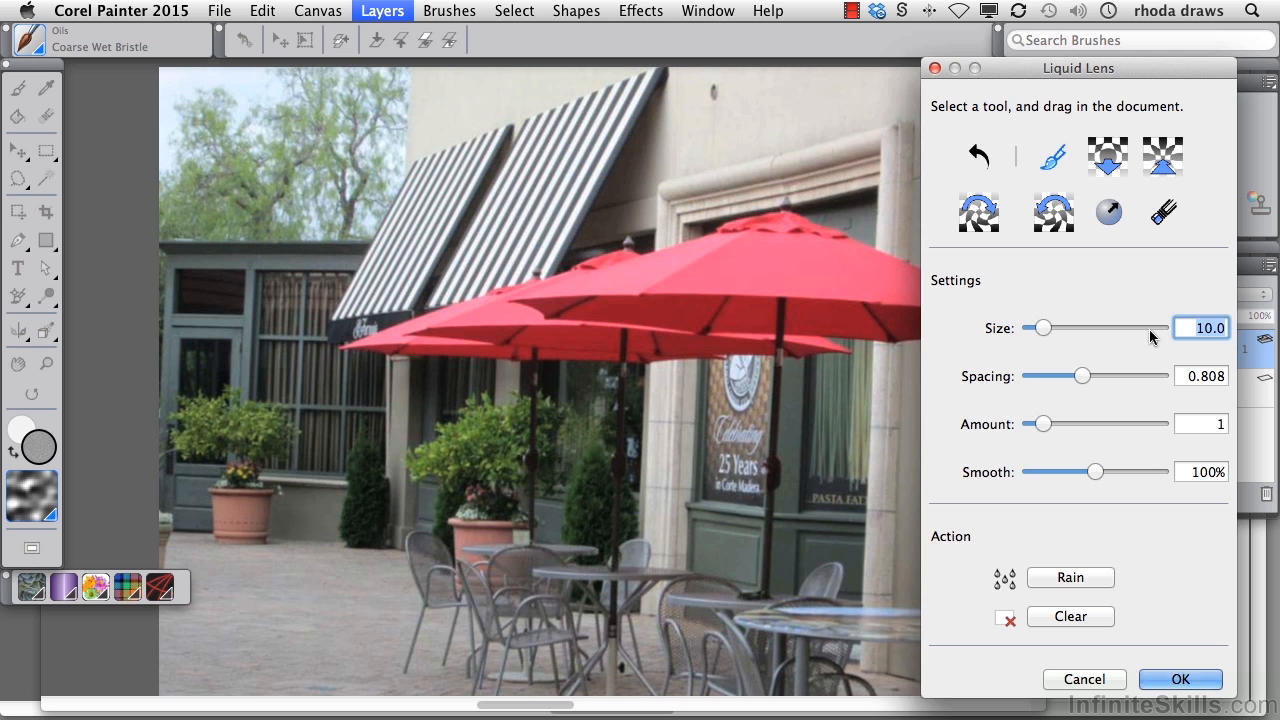
# Pull the peaks of the red umbrellas upward and outward with the Distort tool.
pyautogui.click(1043, 165)
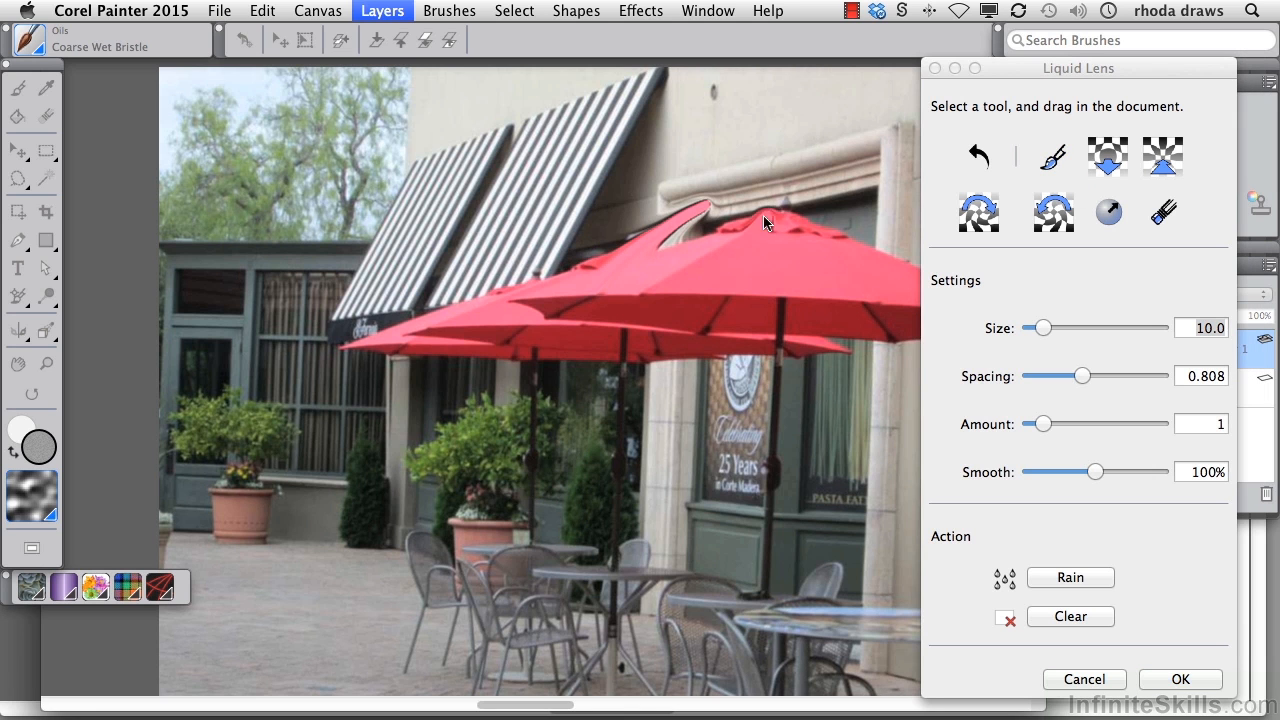
pyautogui.moveTo(782, 227); pyautogui.dragTo(690, 178)
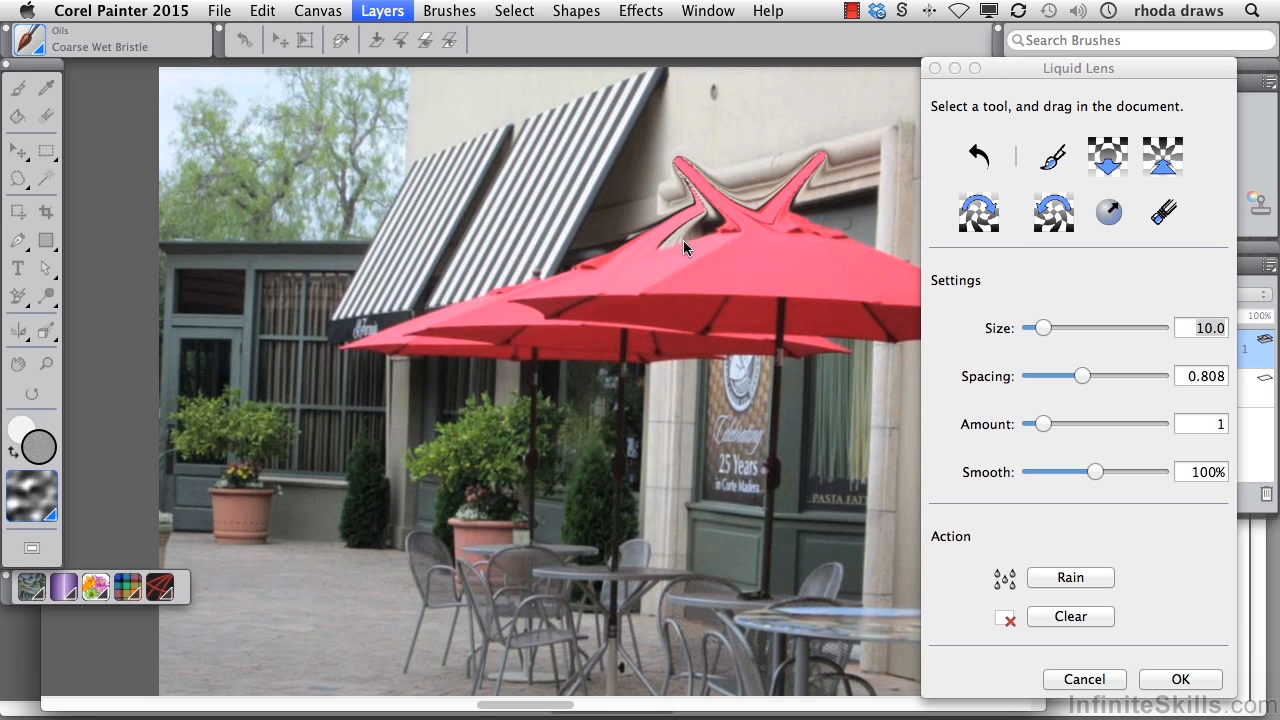
pyautogui.moveTo(680, 247); pyautogui.dragTo(543, 191)
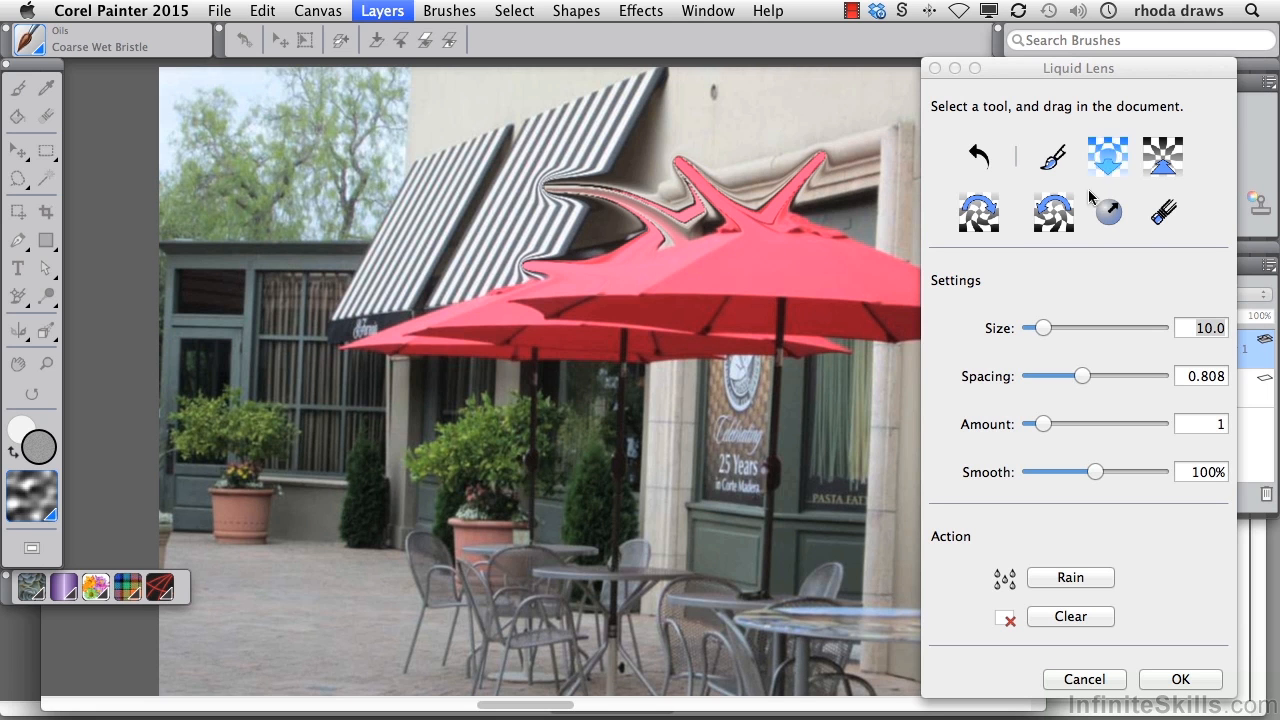
# Bulge one spot and pinch another on the left striped awning.
pyautogui.click(1116, 160)
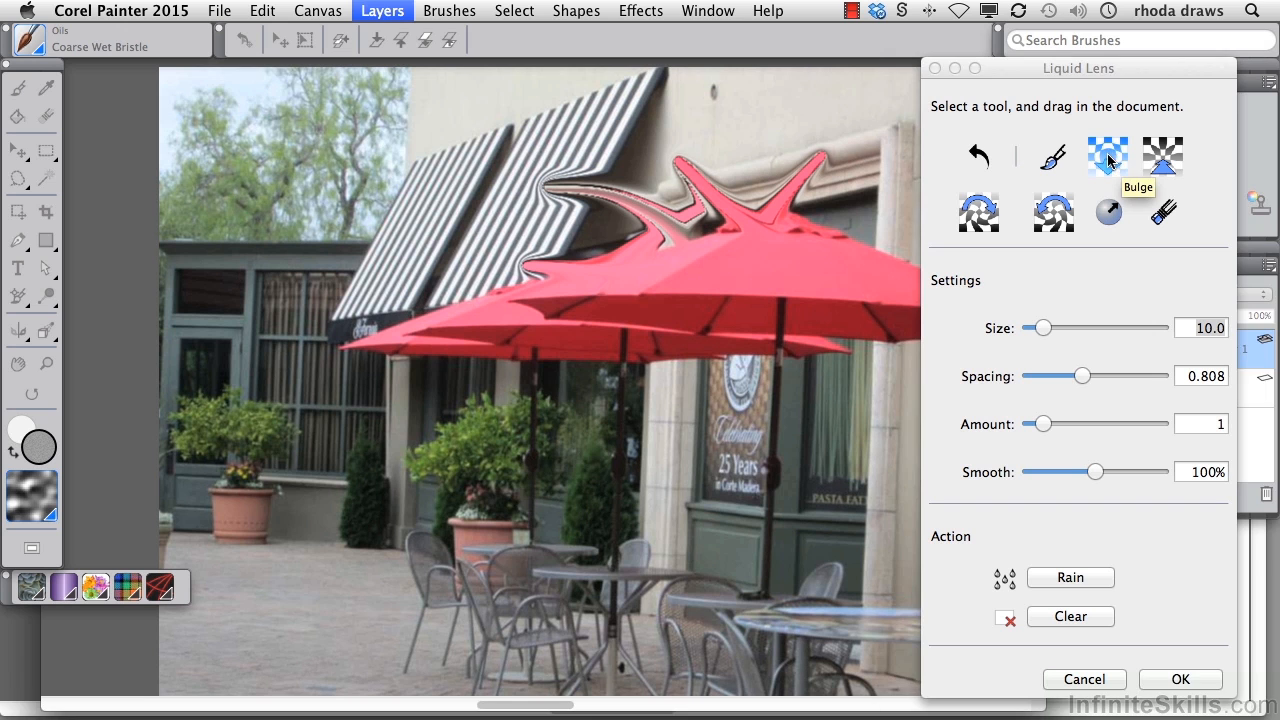
pyautogui.click(1108, 160)
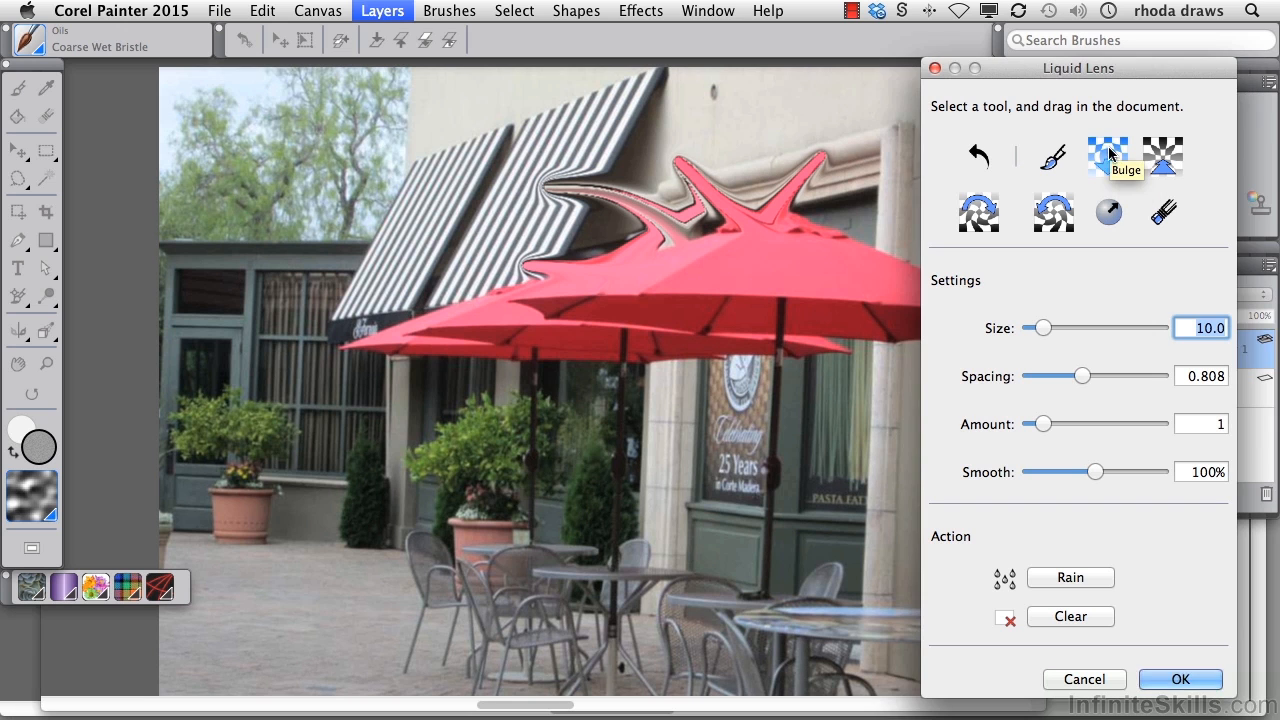
pyautogui.click(426, 189)
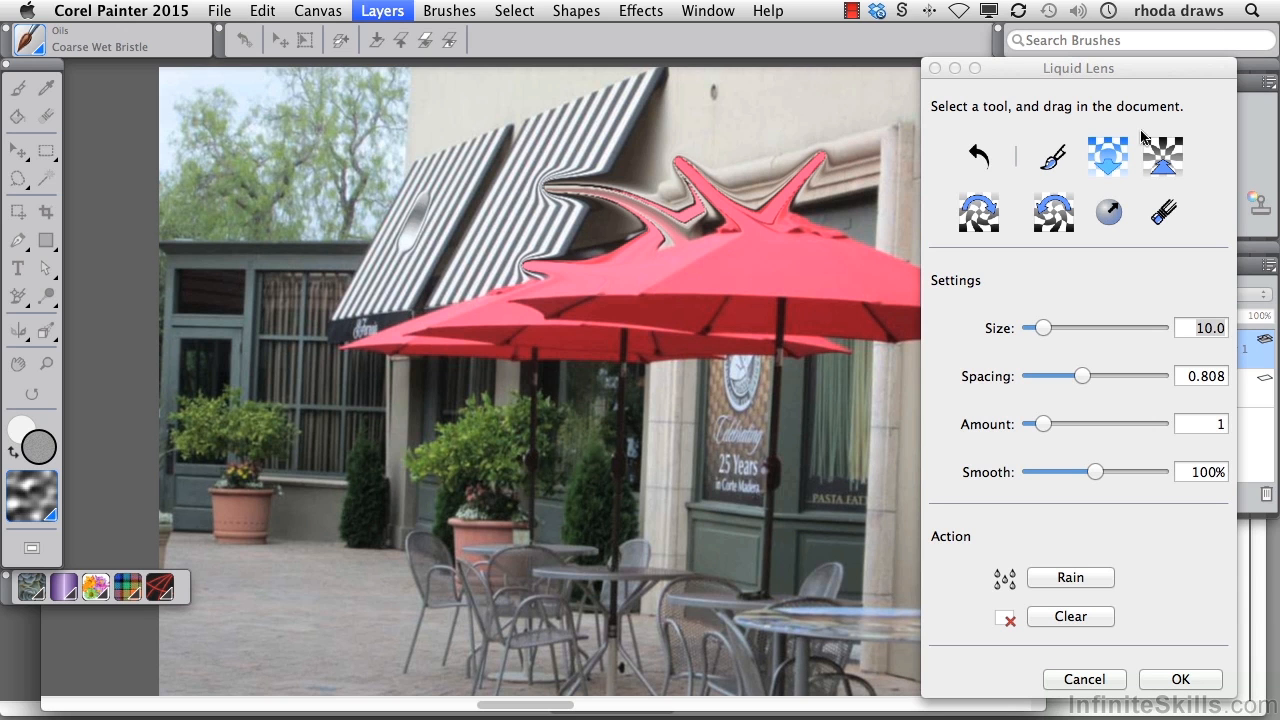
pyautogui.click(1162, 156)
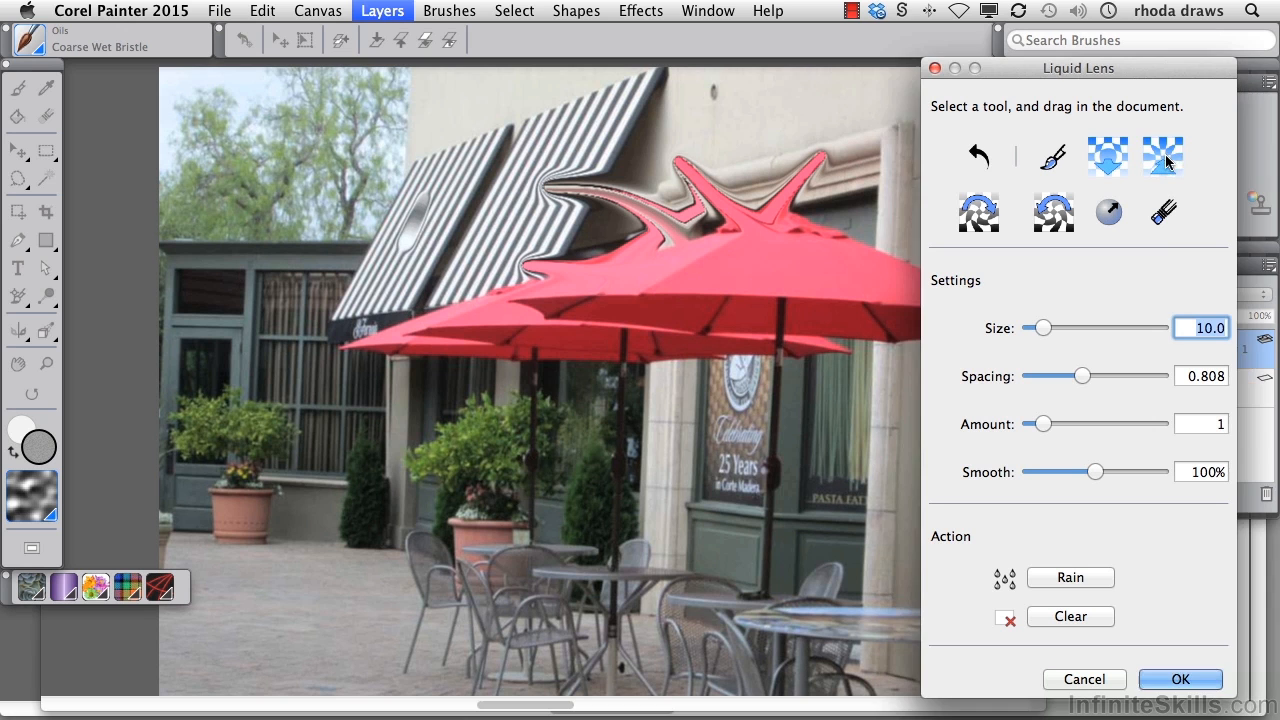
pyautogui.click(463, 170)
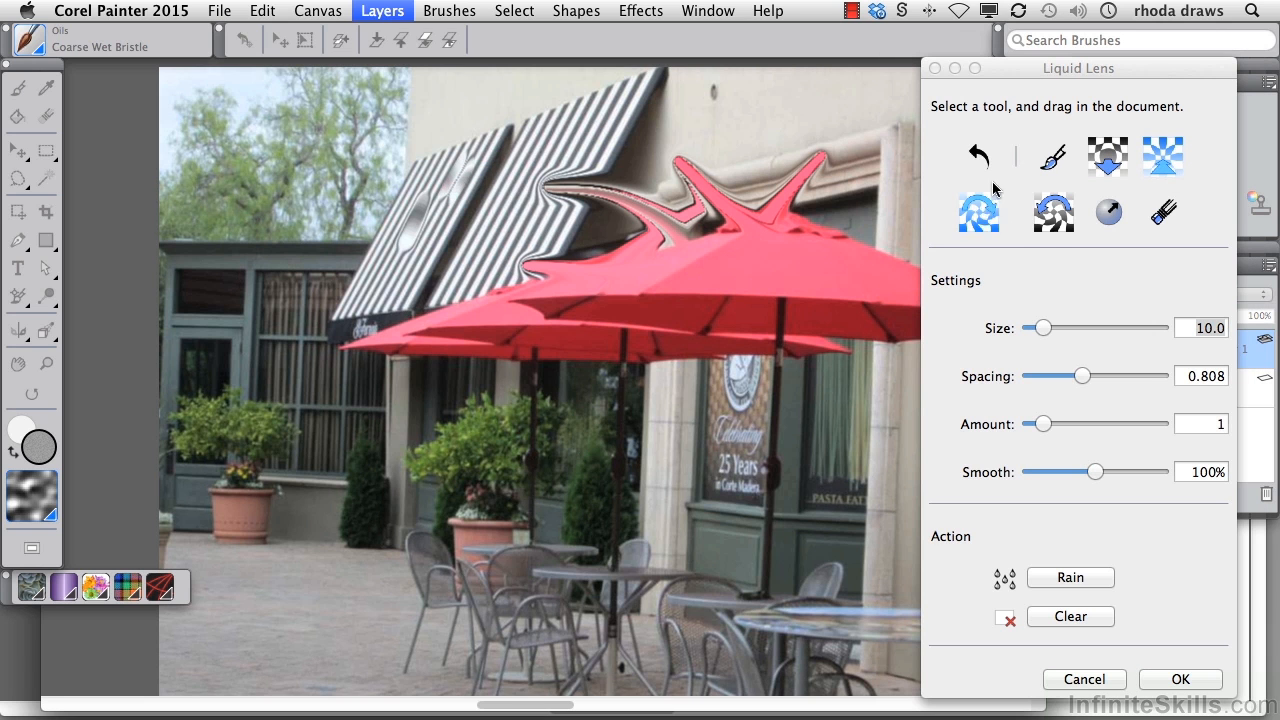
# Twirl the stripes of the right awning clockwise in its lower part and counterclockwise near its upper part.
pyautogui.click(978, 212)
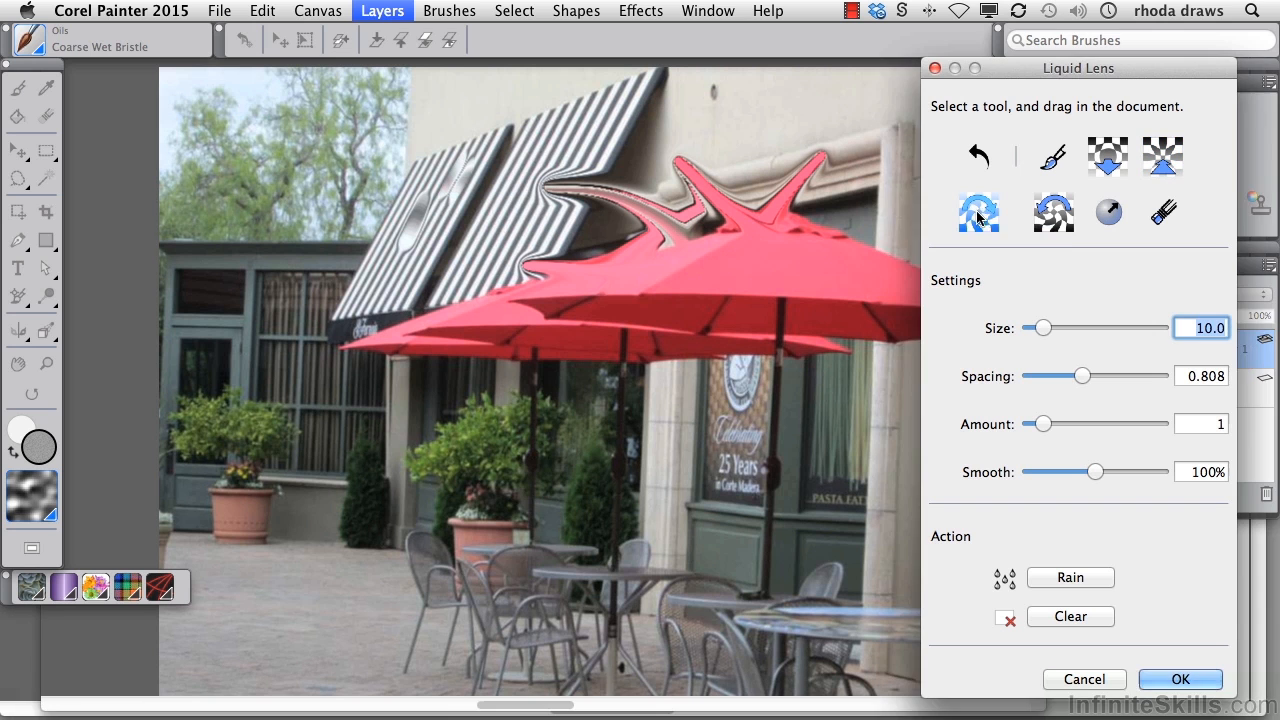
pyautogui.click(482, 242)
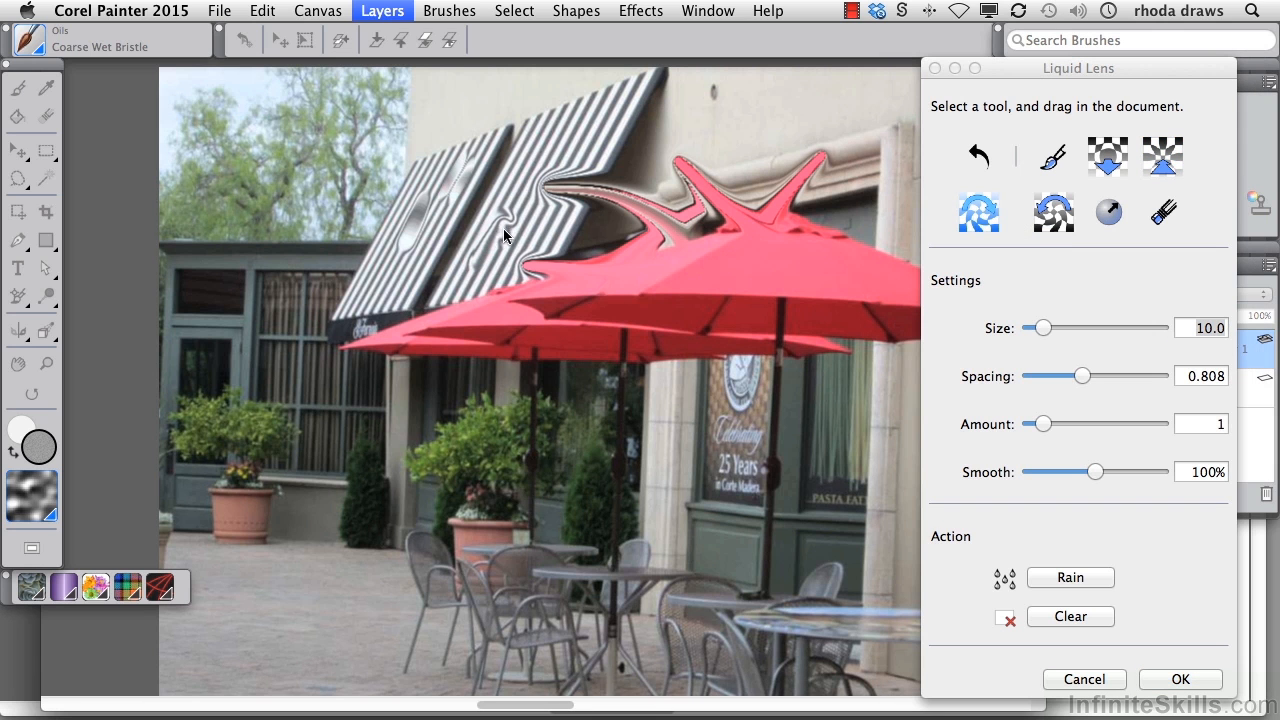
pyautogui.click(1054, 211)
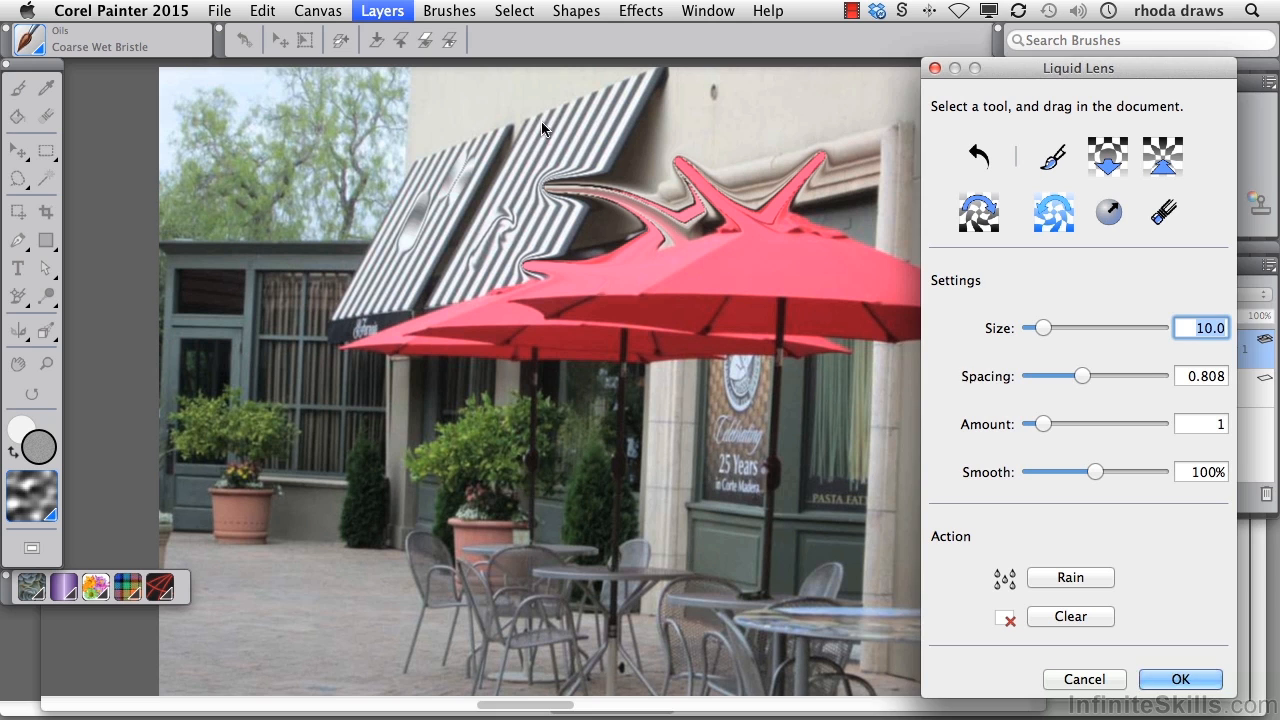
pyautogui.click(532, 145)
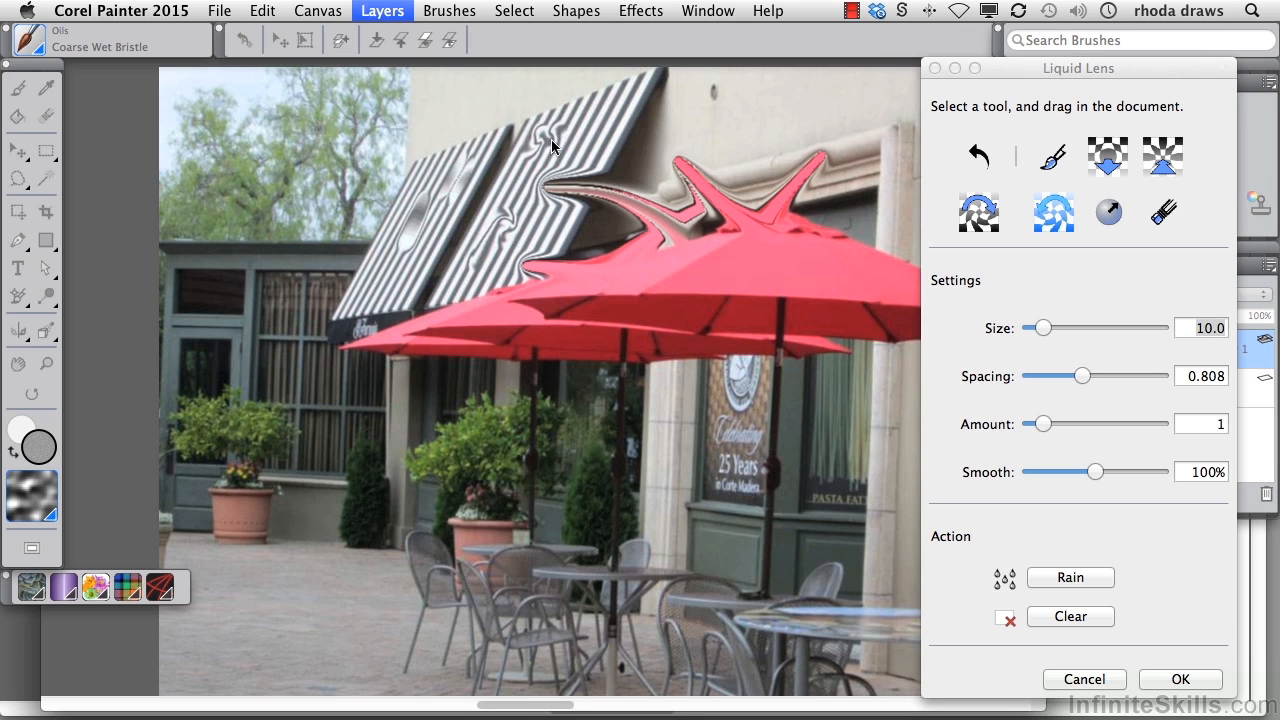
# Warp the umbrellas, awnings and windows with Circular Distortion, and clear all distortions from the photo.
pyautogui.click(1108, 213)
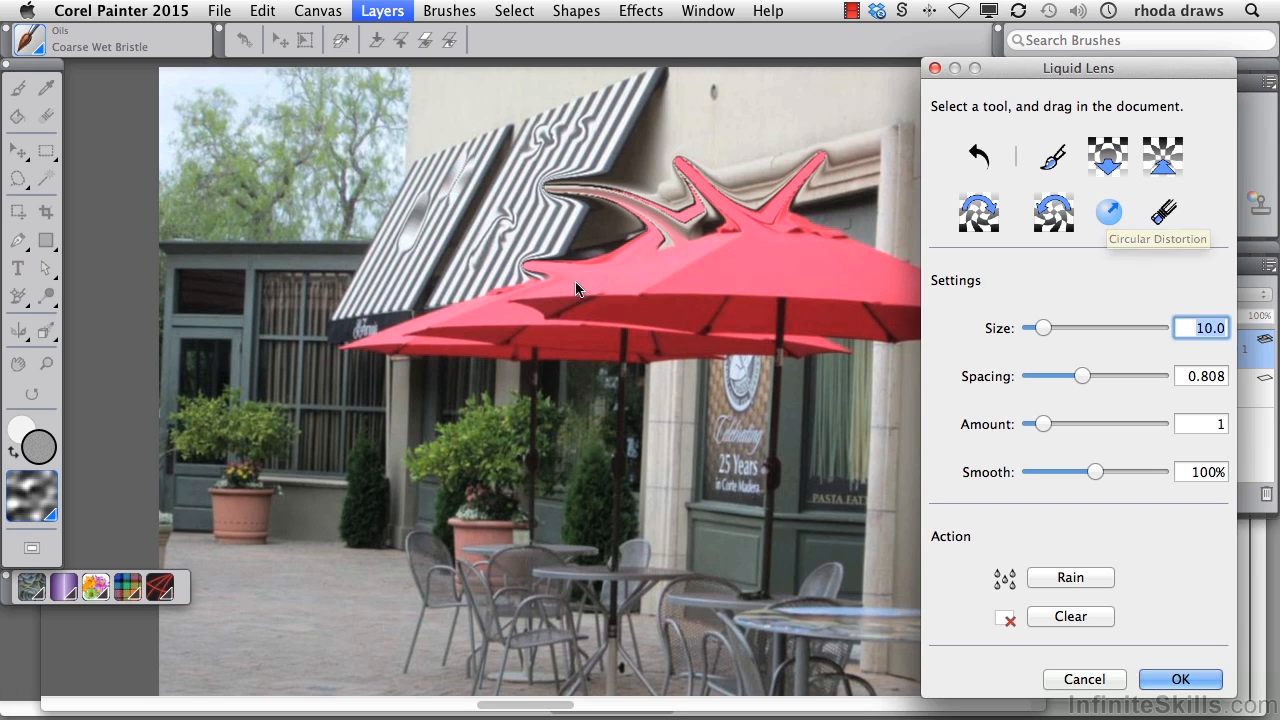
pyautogui.click(619, 338)
pyautogui.moveTo(673, 349)
pyautogui.mouseDown()
pyautogui.moveTo(754, 337)
pyautogui.moveTo(749, 309)
pyautogui.moveTo(654, 334)
pyautogui.moveTo(529, 404)
pyautogui.moveTo(355, 320)
pyautogui.moveTo(290, 240)
pyautogui.mouseUp()
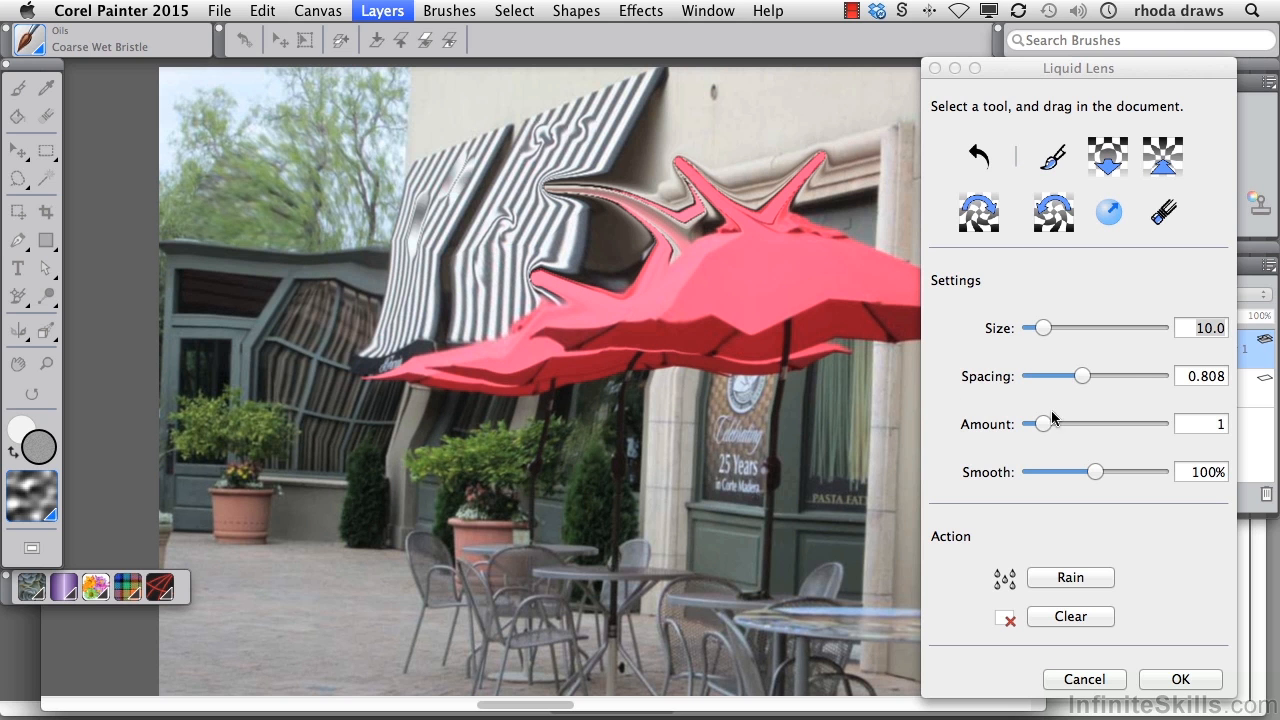
pyautogui.click(1043, 615)
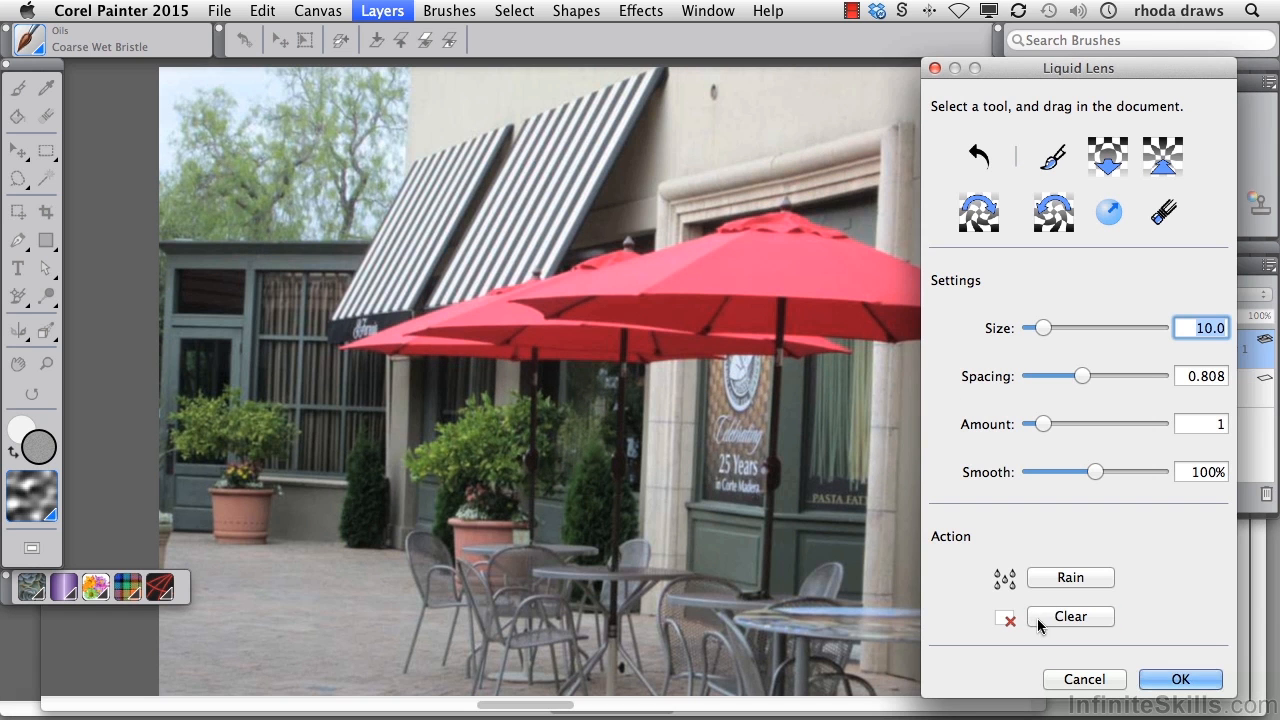
# Run the Rain effect over the whole photo, stop it, and clear the distortion.
pyautogui.click(1042, 577)
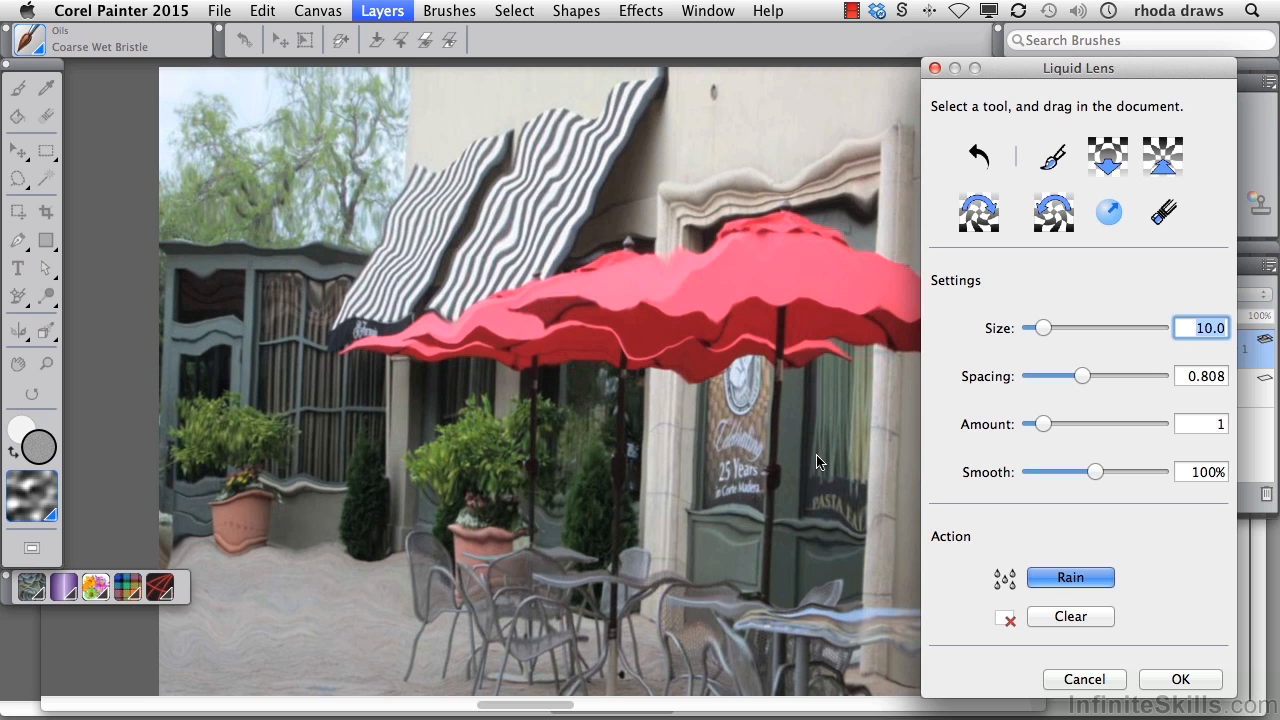
pyautogui.click(672, 422)
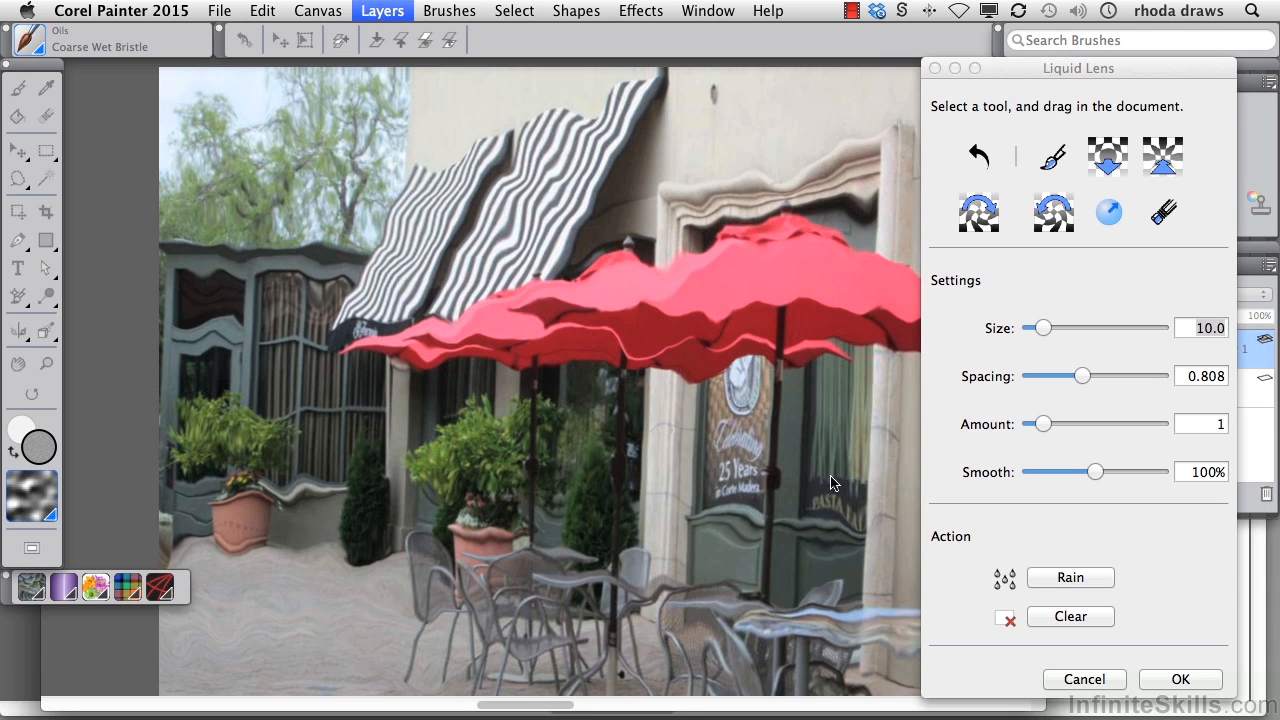
pyautogui.click(1058, 616)
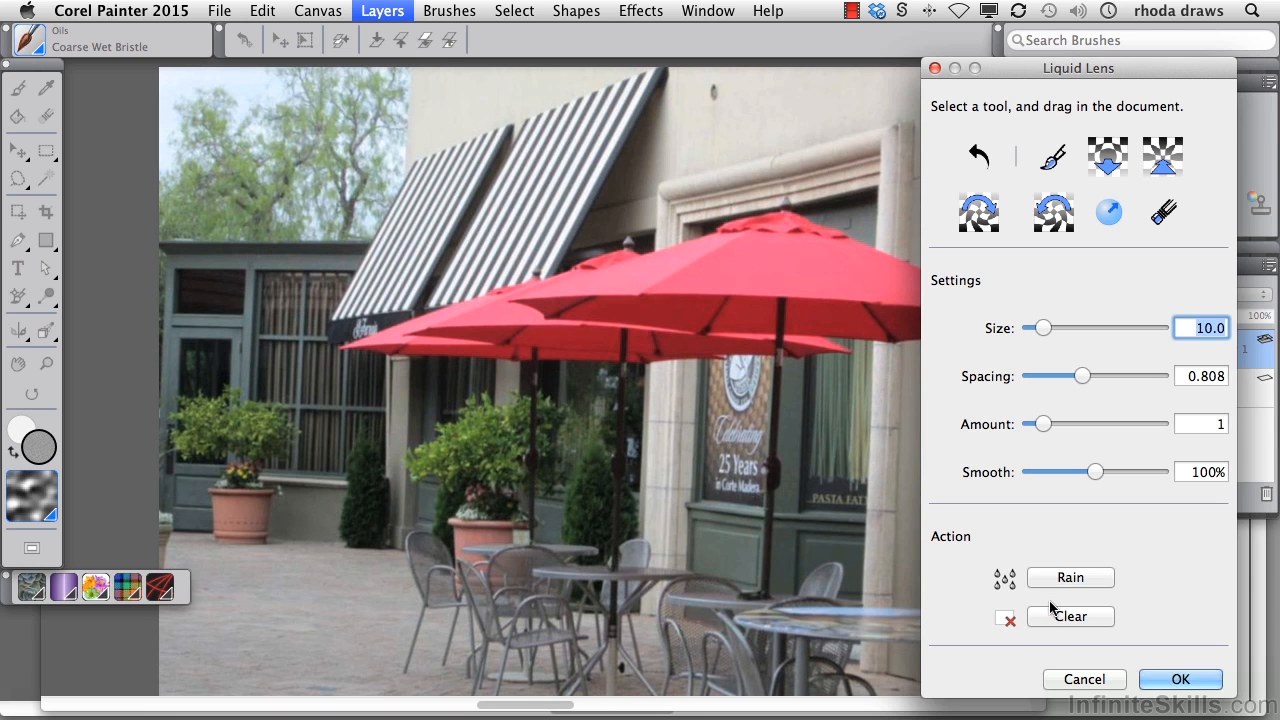
# Smear the umbrella tops and striped awnings into each other with several Distort strokes.
pyautogui.click(1038, 161)
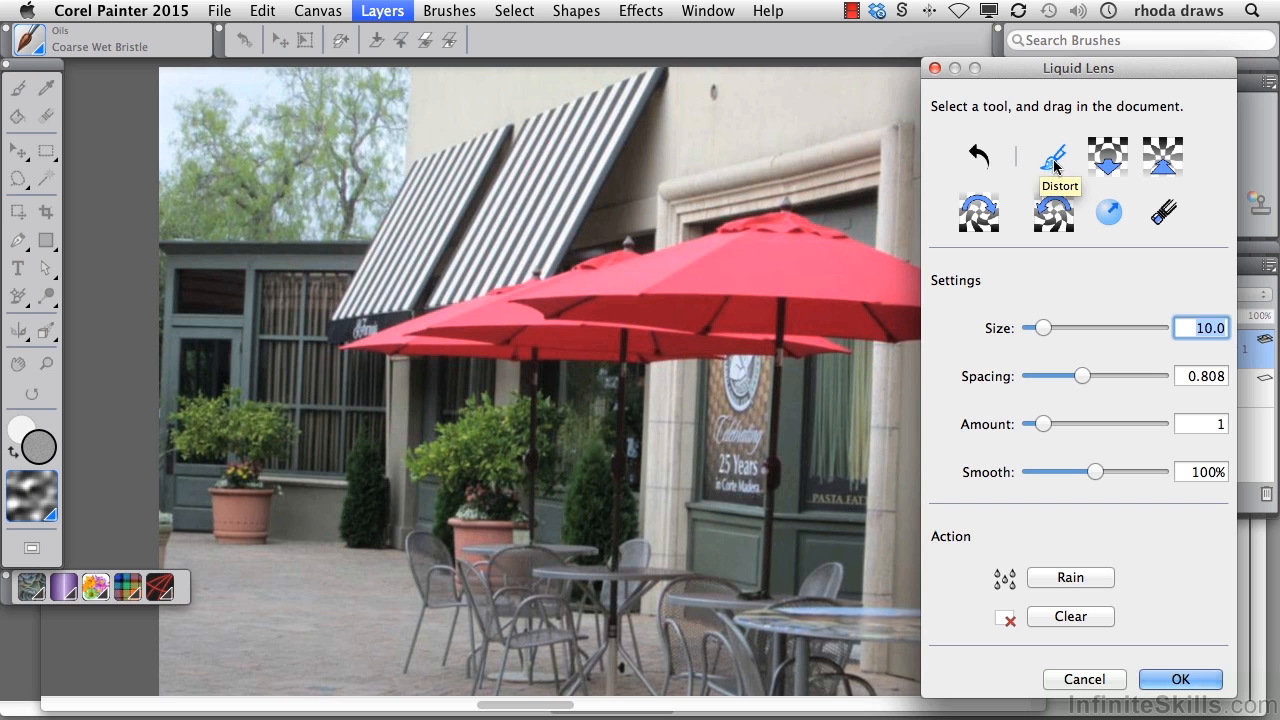
pyautogui.moveTo(612, 248); pyautogui.dragTo(614, 213)
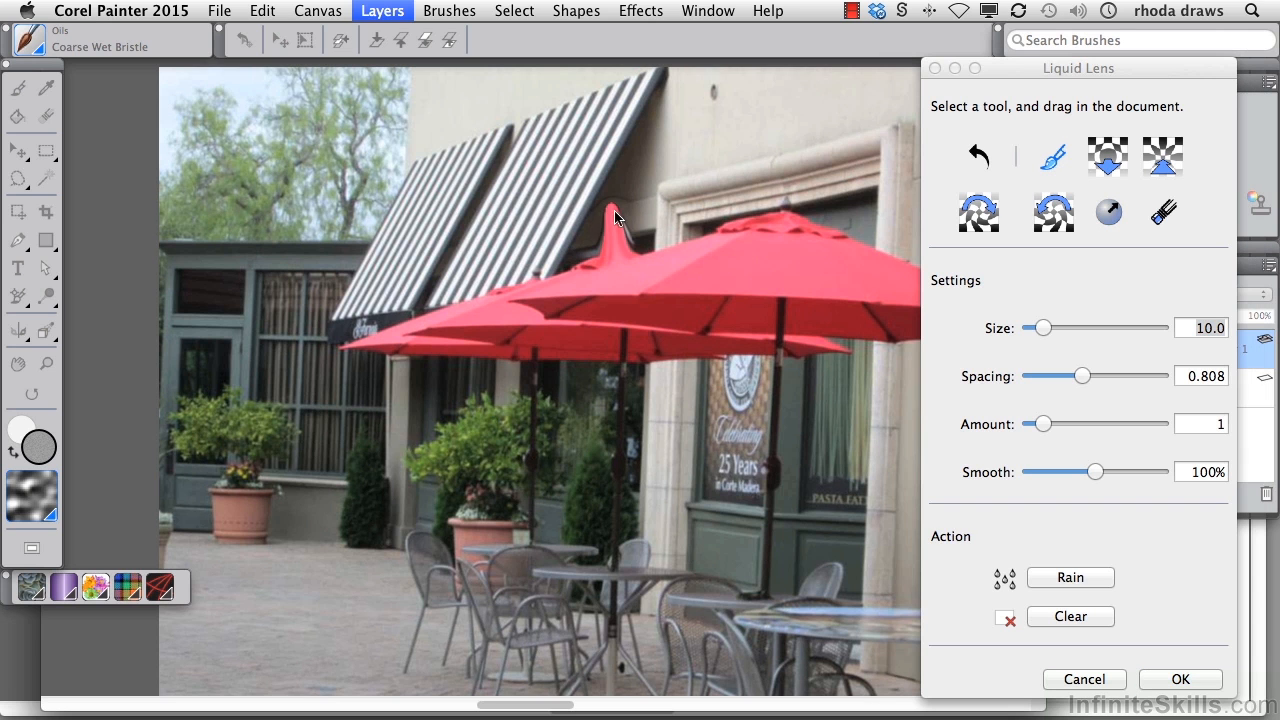
pyautogui.moveTo(579, 325)
pyautogui.mouseDown()
pyautogui.moveTo(501, 224)
pyautogui.moveTo(422, 227)
pyautogui.moveTo(574, 251)
pyautogui.moveTo(564, 183)
pyautogui.moveTo(641, 254)
pyautogui.moveTo(592, 316)
pyautogui.mouseUp()
pyautogui.moveTo(401, 306)
pyautogui.mouseDown()
pyautogui.moveTo(492, 226)
pyautogui.moveTo(592, 262)
pyautogui.moveTo(636, 320)
pyautogui.moveTo(700, 243)
pyautogui.moveTo(659, 305)
pyautogui.moveTo(739, 320)
pyautogui.moveTo(677, 255)
pyautogui.moveTo(572, 199)
pyautogui.moveTo(703, 183)
pyautogui.mouseUp()
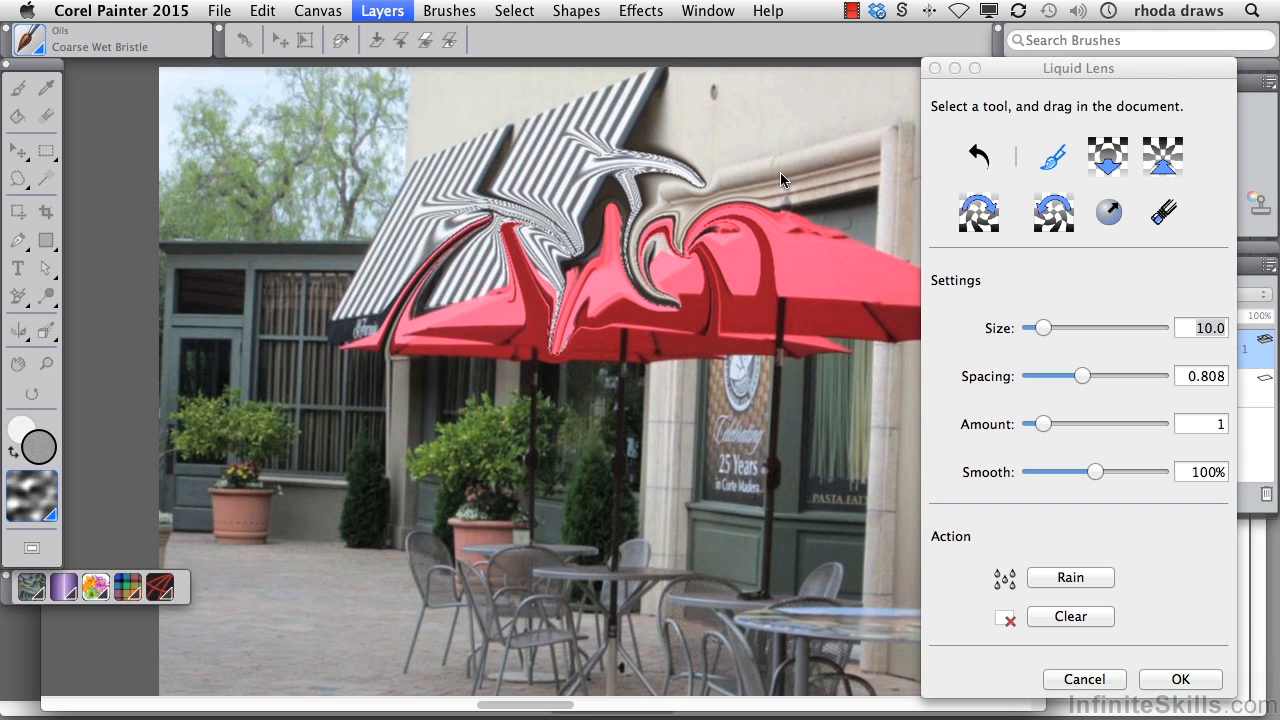
# Erase parts of the distortion along the awnings and umbrella tops, and clear all that remains.
pyautogui.click(1163, 211)
pyautogui.moveTo(511, 181)
pyautogui.mouseDown()
pyautogui.moveTo(479, 267)
pyautogui.moveTo(519, 157)
pyautogui.mouseUp()
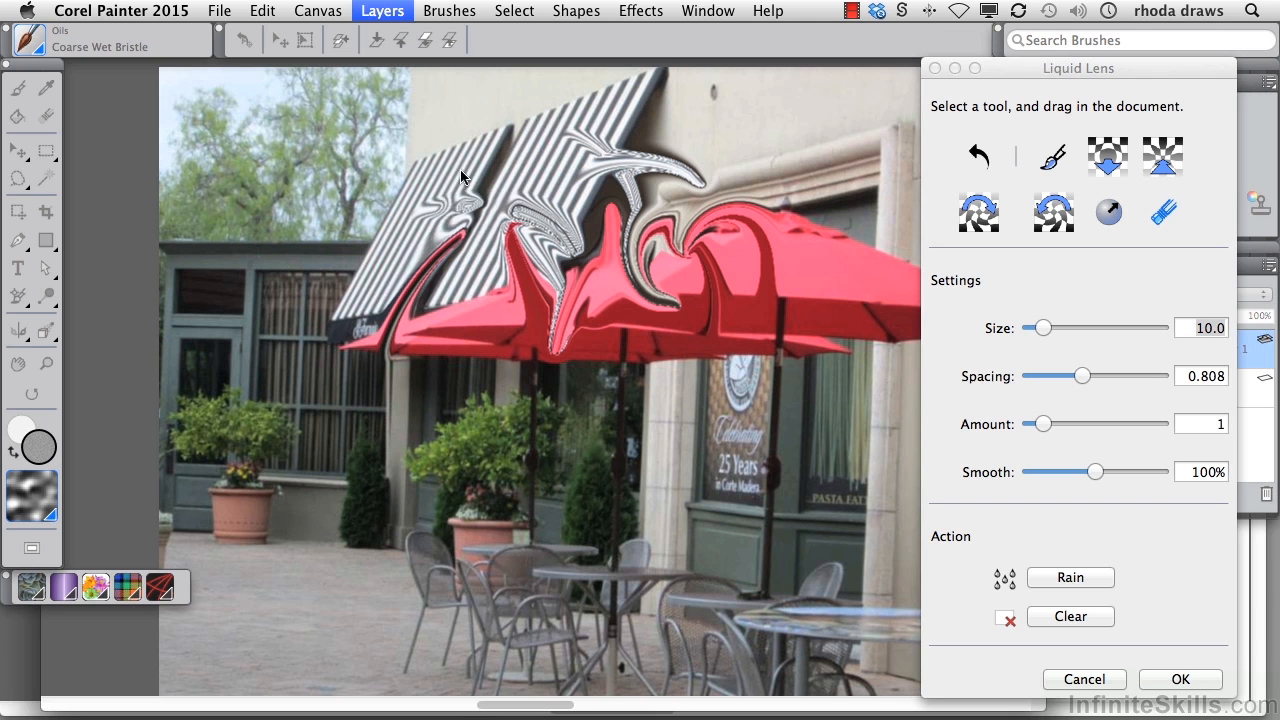
pyautogui.moveTo(456, 250)
pyautogui.mouseDown()
pyautogui.moveTo(442, 280)
pyautogui.moveTo(405, 299)
pyautogui.moveTo(442, 300)
pyautogui.moveTo(420, 350)
pyautogui.moveTo(461, 335)
pyautogui.moveTo(500, 265)
pyautogui.moveTo(526, 250)
pyautogui.moveTo(518, 277)
pyautogui.moveTo(568, 268)
pyautogui.moveTo(523, 186)
pyautogui.moveTo(517, 217)
pyautogui.moveTo(616, 148)
pyautogui.moveTo(598, 143)
pyautogui.moveTo(564, 175)
pyautogui.moveTo(654, 150)
pyautogui.moveTo(629, 210)
pyautogui.moveTo(651, 187)
pyautogui.mouseUp()
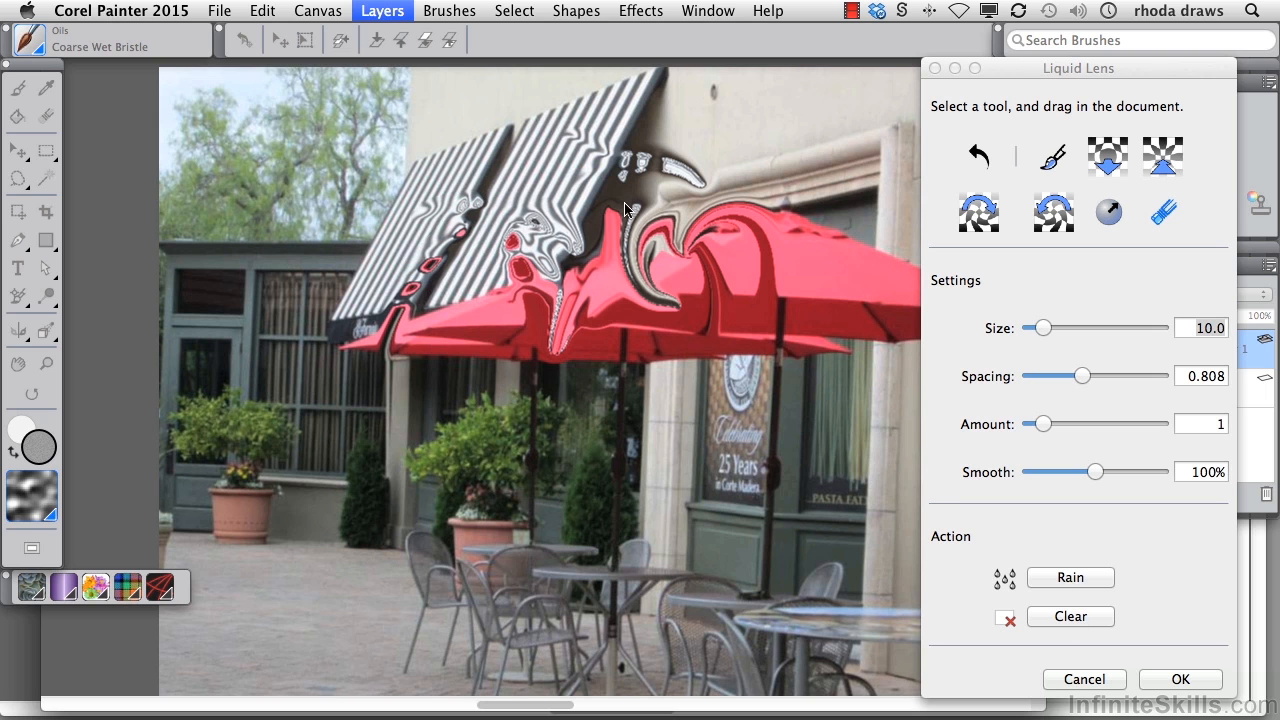
pyautogui.moveTo(624, 208)
pyautogui.mouseDown()
pyautogui.moveTo(630, 260)
pyautogui.moveTo(679, 238)
pyautogui.mouseUp()
pyautogui.moveTo(766, 252)
pyautogui.mouseDown()
pyautogui.moveTo(752, 272)
pyautogui.moveTo(660, 292)
pyautogui.moveTo(612, 250)
pyautogui.mouseUp()
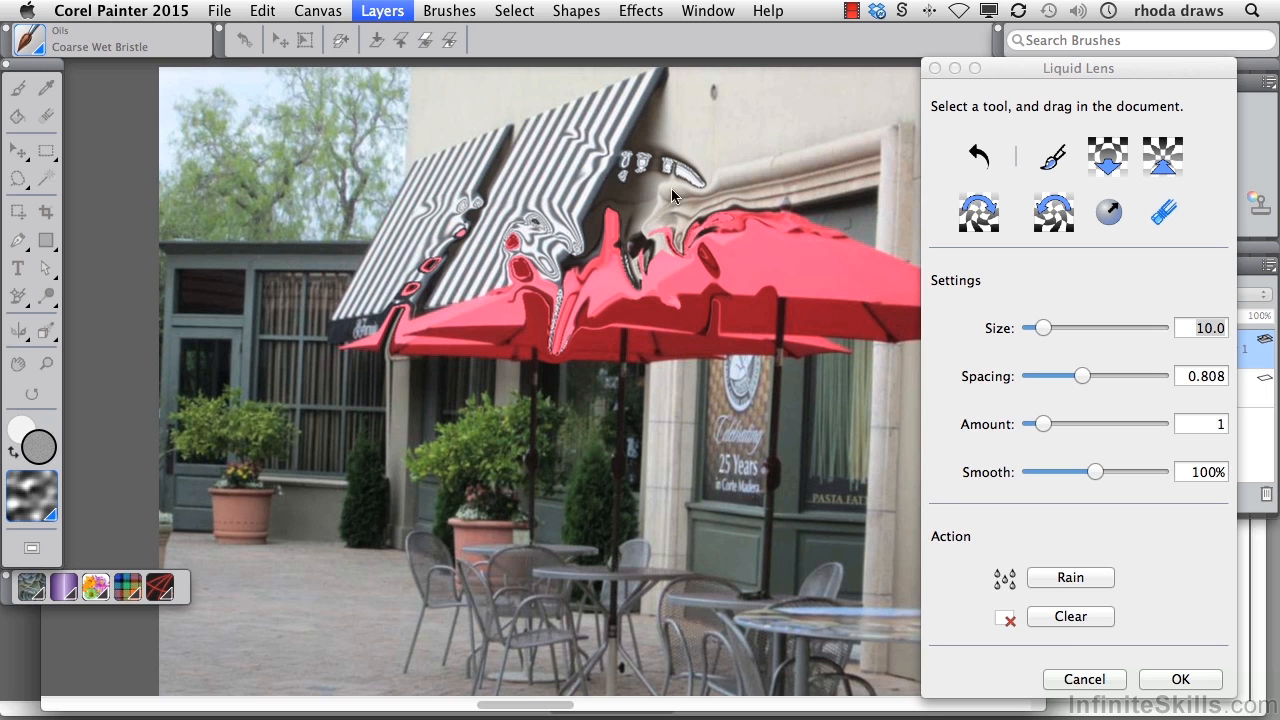
pyautogui.moveTo(625, 168)
pyautogui.mouseDown()
pyautogui.moveTo(562, 325)
pyautogui.moveTo(646, 287)
pyautogui.mouseUp()
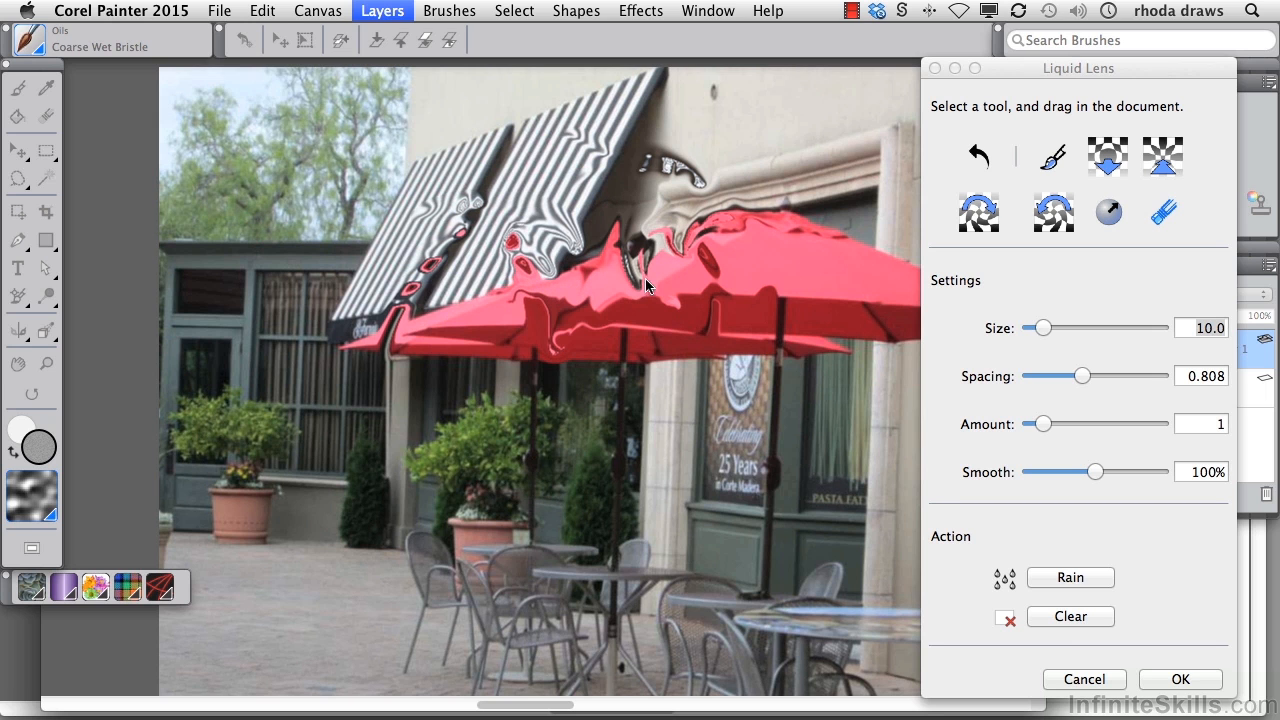
pyautogui.click(1064, 618)
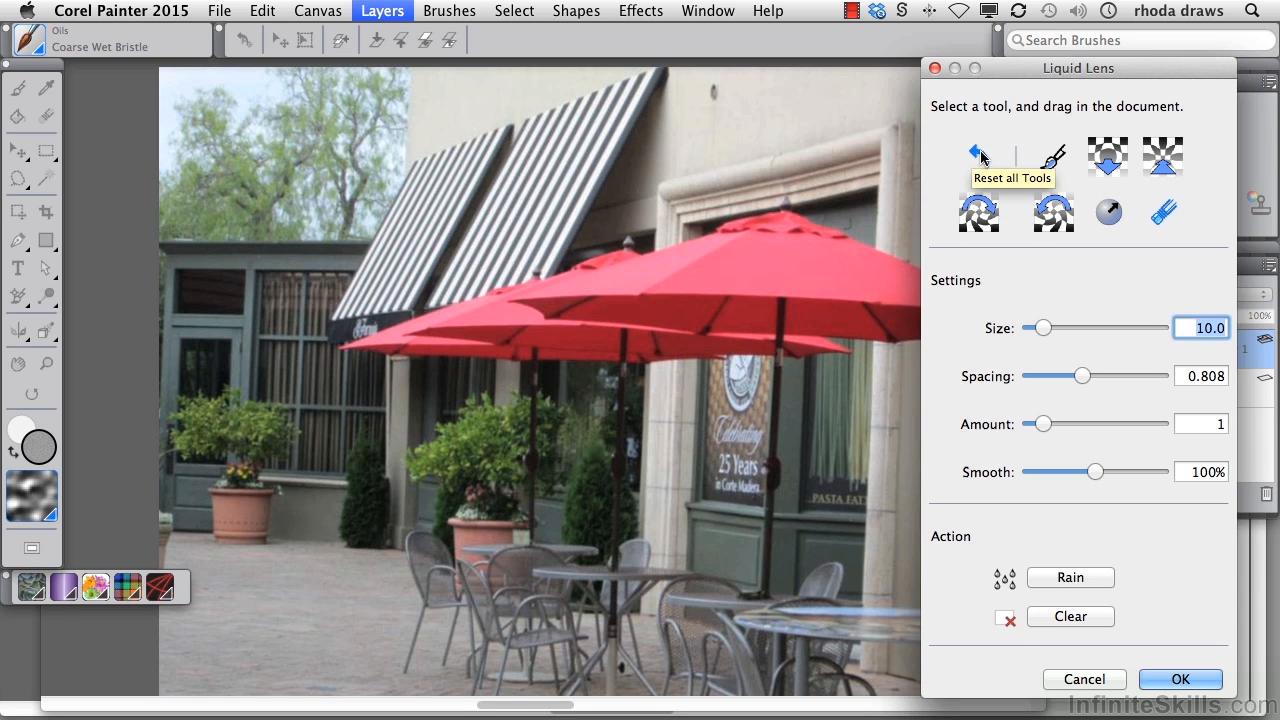
# Set the Liquid Lens Size to 53.2, Spacing to 1.267, Amount to 4 and Smooth to 137%.
pyautogui.moveTo(1045, 330); pyautogui.dragTo(1101, 331)
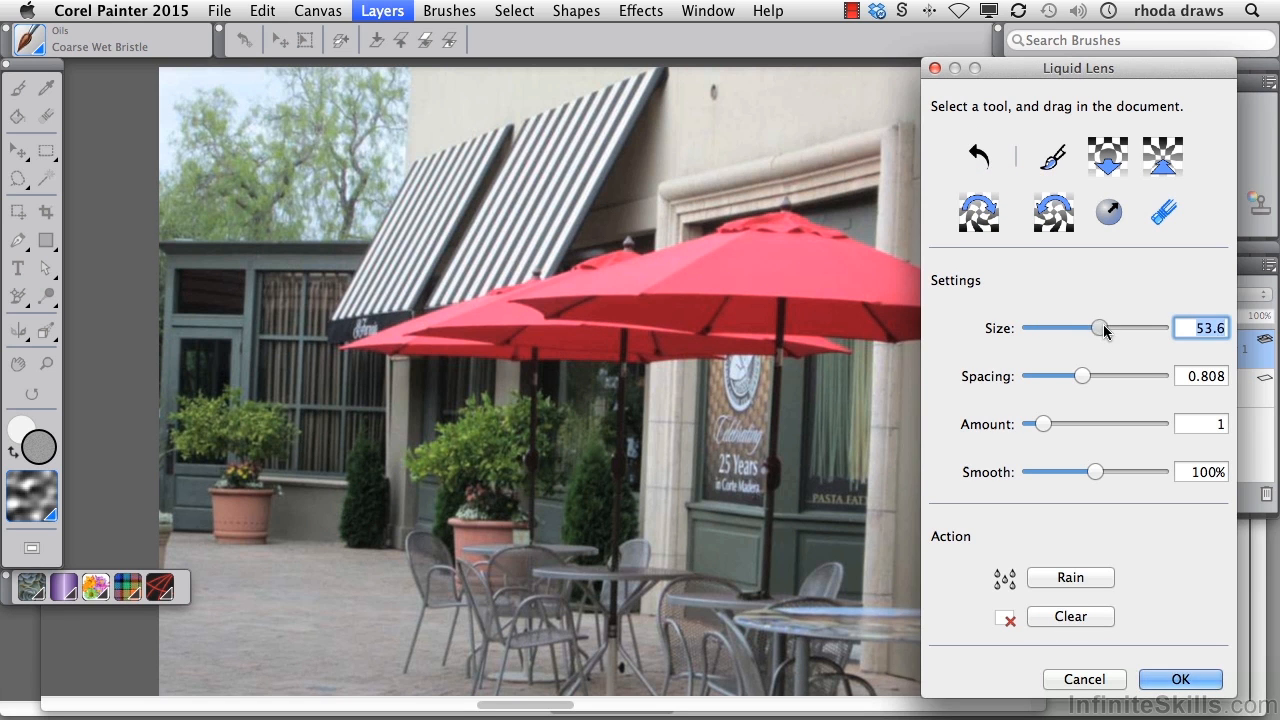
pyautogui.moveTo(1082, 376); pyautogui.dragTo(1112, 377)
pyautogui.moveTo(1043, 424); pyautogui.dragTo(1077, 420)
pyautogui.moveTo(1095, 472); pyautogui.dragTo(1119, 473)
# Bulge the right striped awning with a stroke running up toward its upper edge.
pyautogui.click(1107, 162)
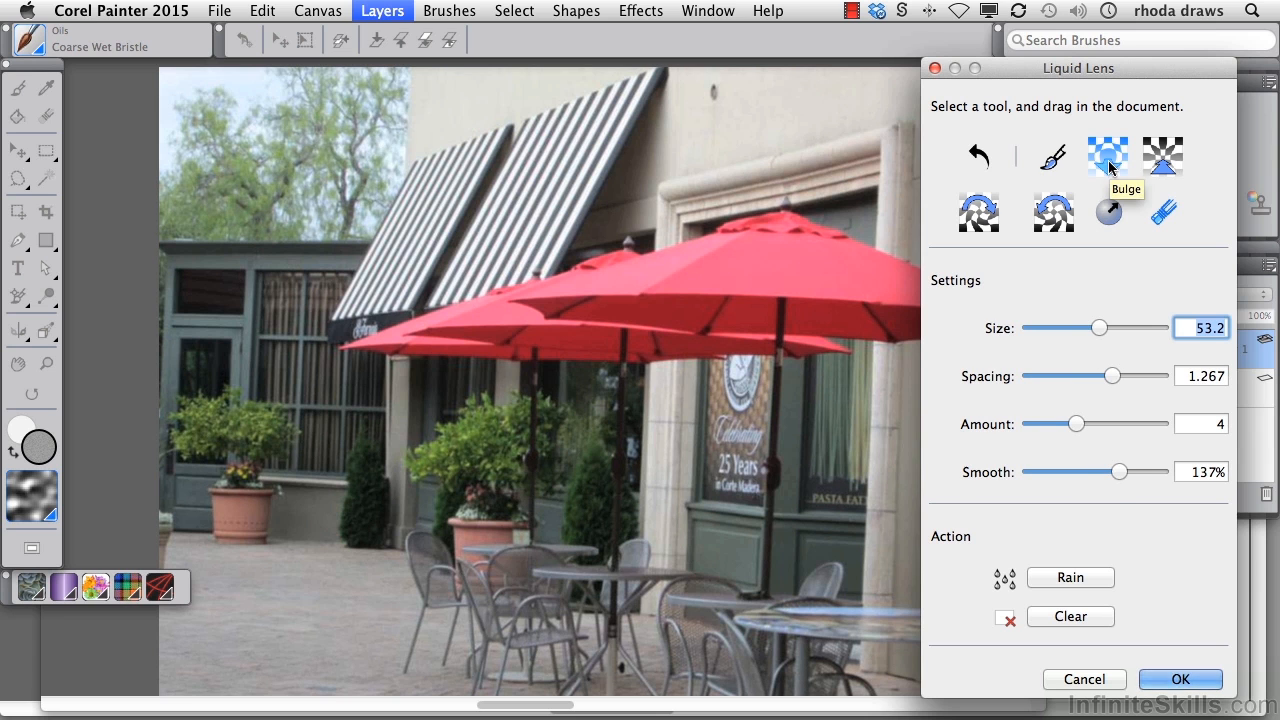
pyautogui.click(516, 224)
pyautogui.moveTo(517, 224); pyautogui.dragTo(577, 150)
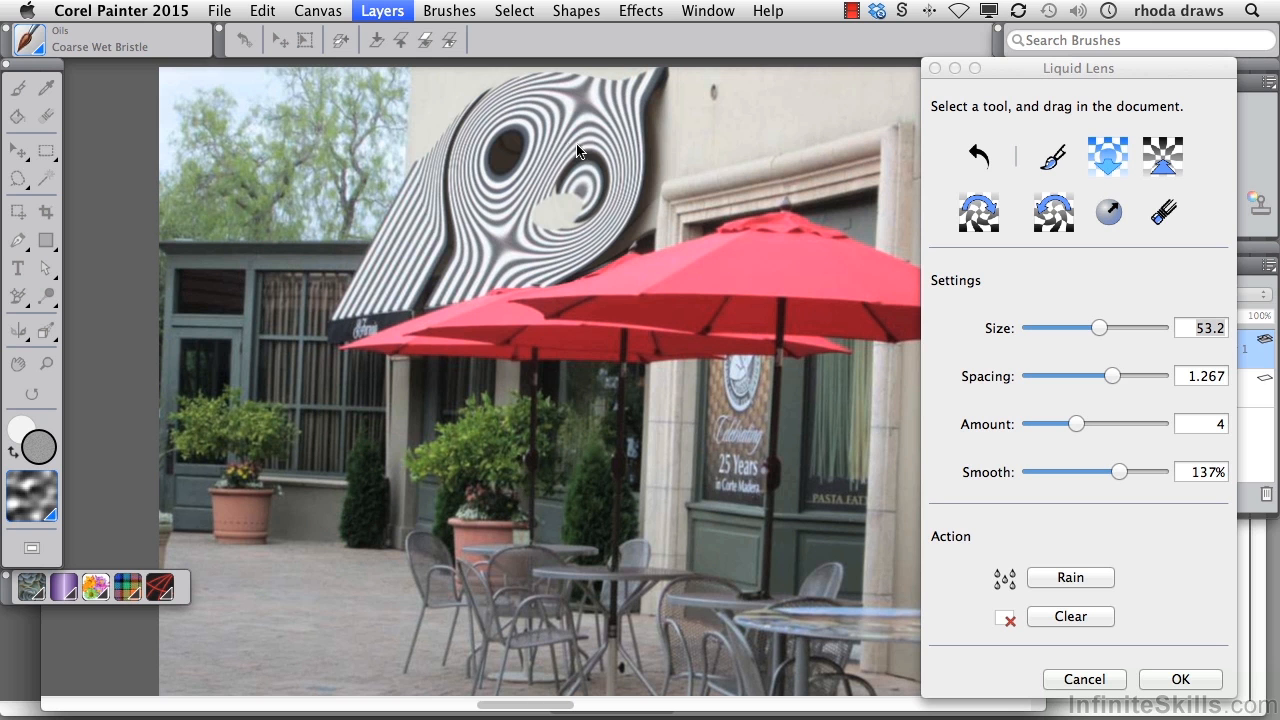
# Pinch the lower end of the left awning and the umbrella tip beside it.
pyautogui.click(1178, 153)
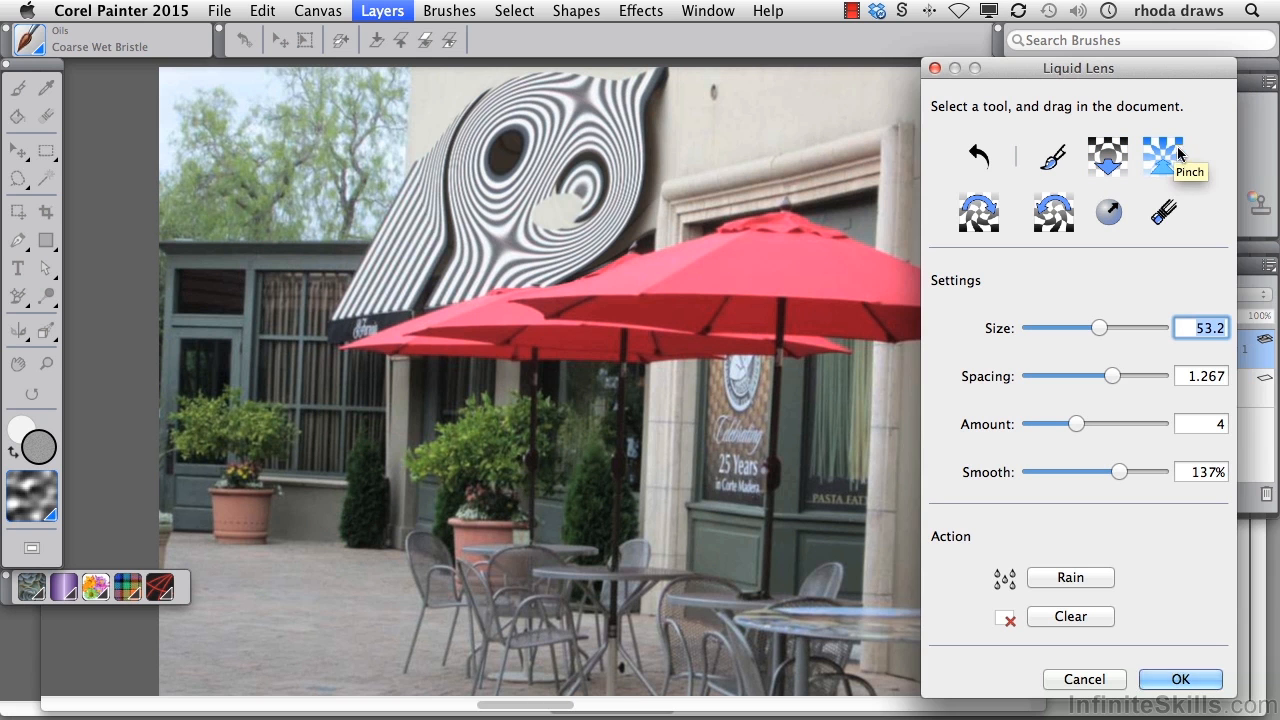
pyautogui.click(398, 272)
pyautogui.moveTo(398, 298); pyautogui.dragTo(419, 232)
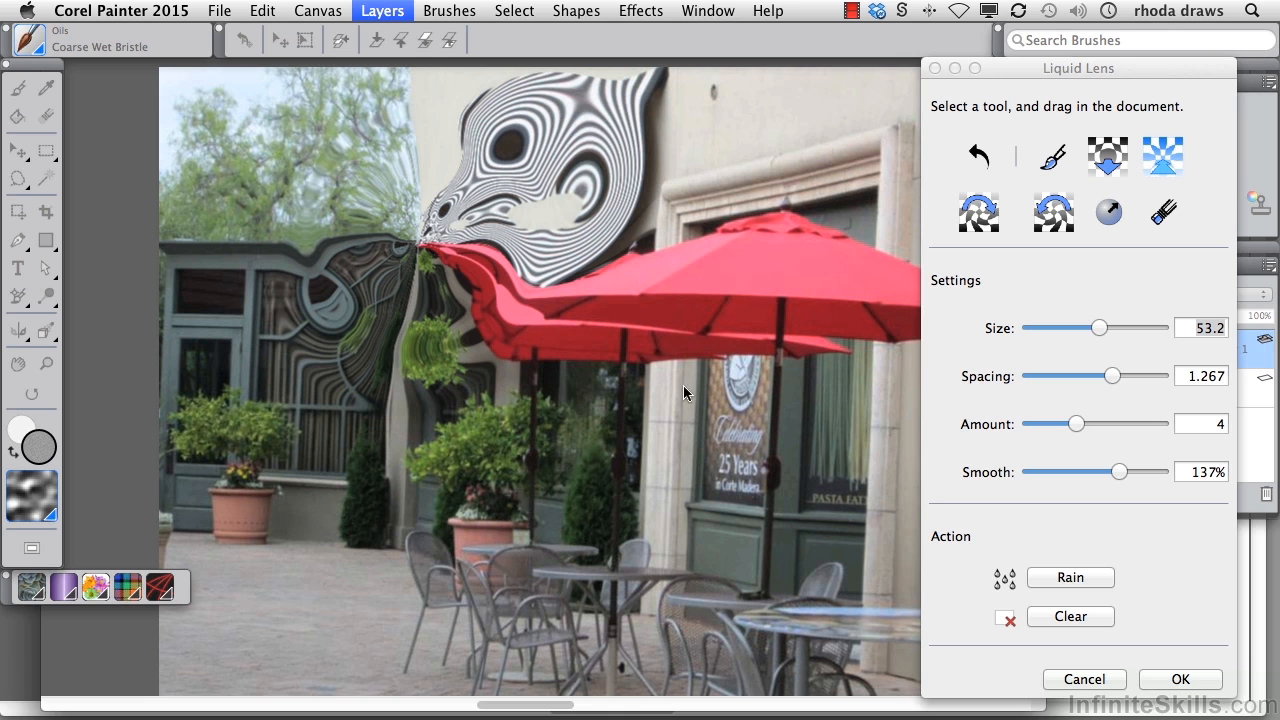
# Reset all Liquid Lens tools to their default settings and clear the distortions from the photo.
pyautogui.click(979, 155)
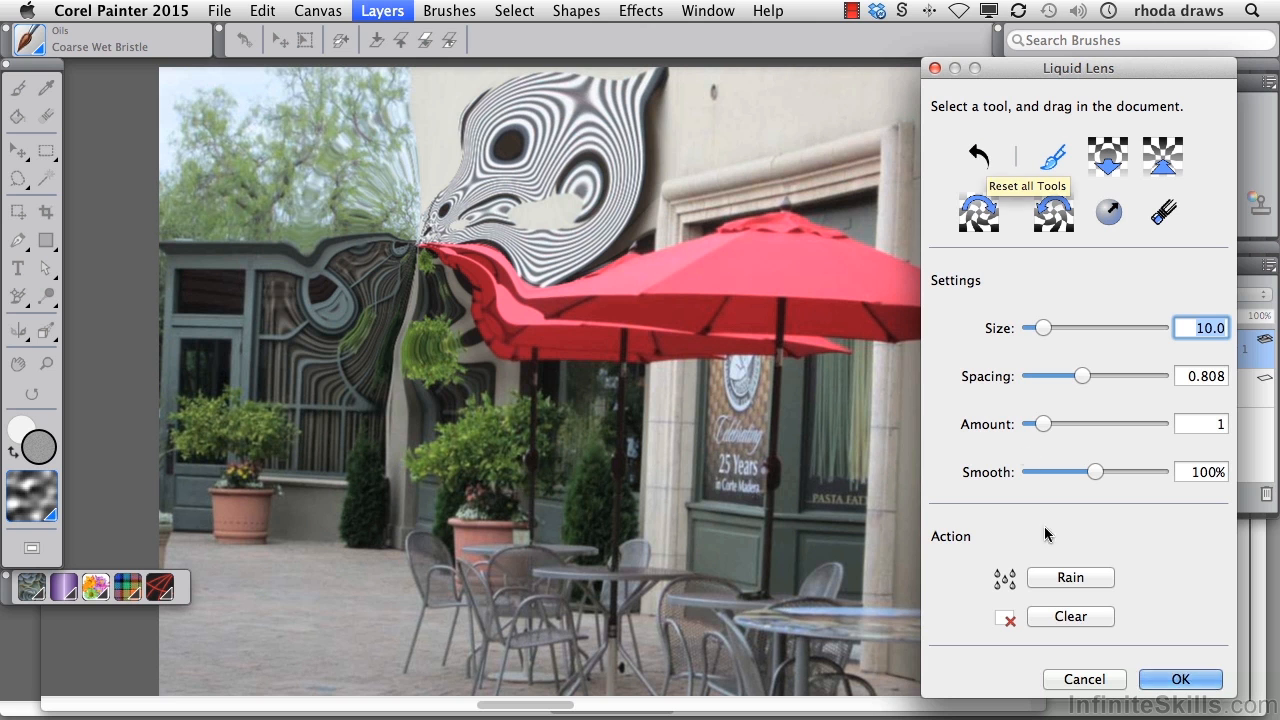
pyautogui.click(1063, 616)
# Try a small bulge on the right striped awning and a small pinch on the left awning with Liquid Lens.
pyautogui.click(1107, 155)
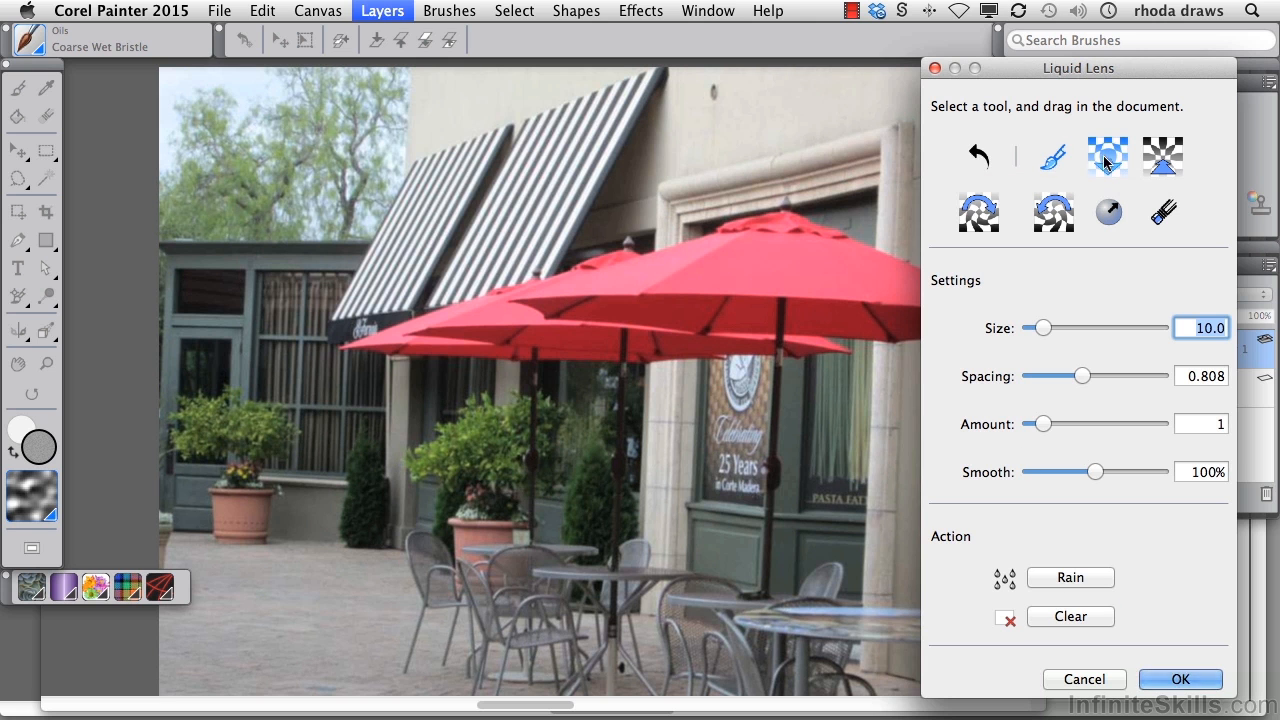
pyautogui.moveTo(547, 166); pyautogui.dragTo(522, 209)
pyautogui.click(1160, 155)
pyautogui.moveTo(427, 219); pyautogui.dragTo(438, 192)
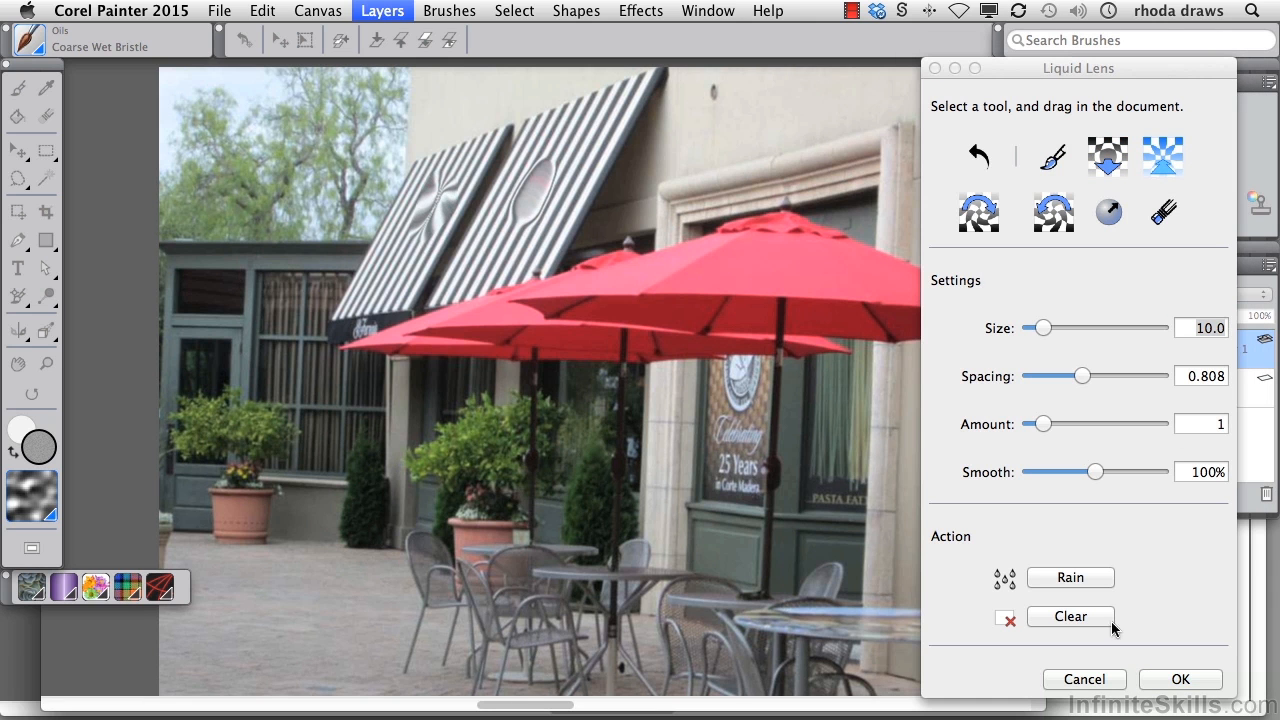
# Clear the test distortions from the photo and cancel Liquid Lens.
pyautogui.click(1072, 618)
pyautogui.click(1085, 680)
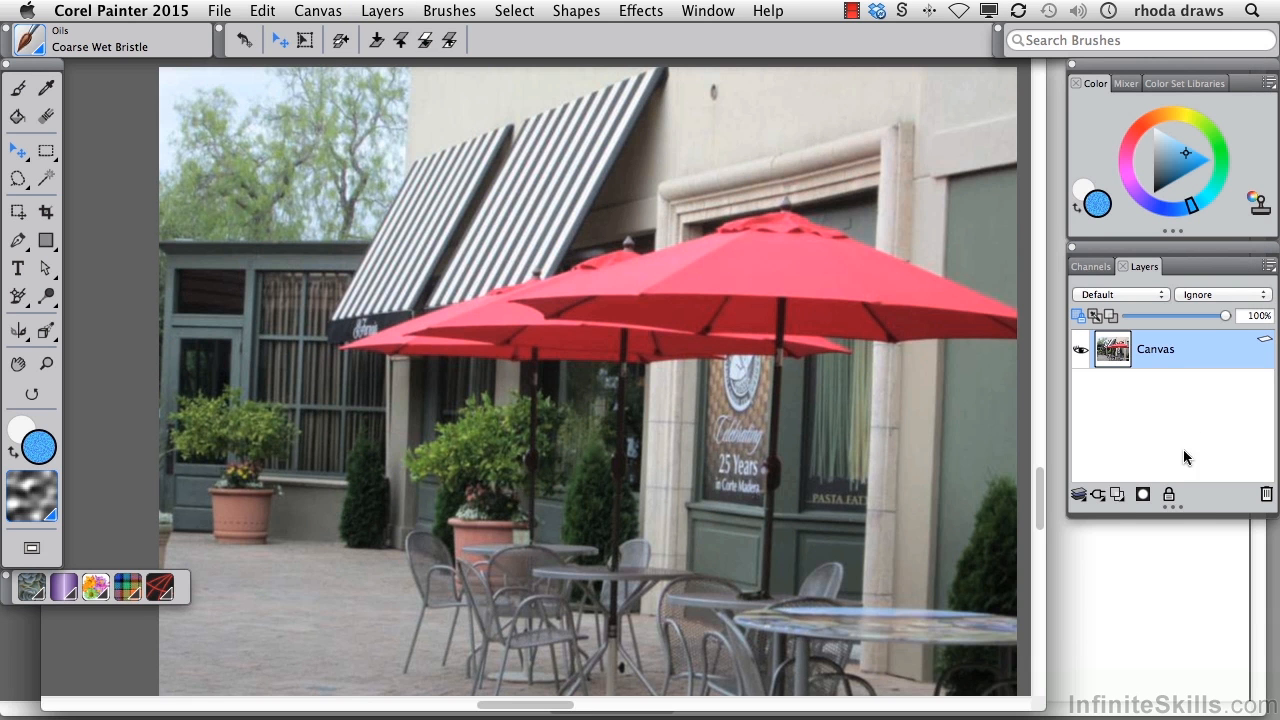
pyautogui.click(1097, 494)
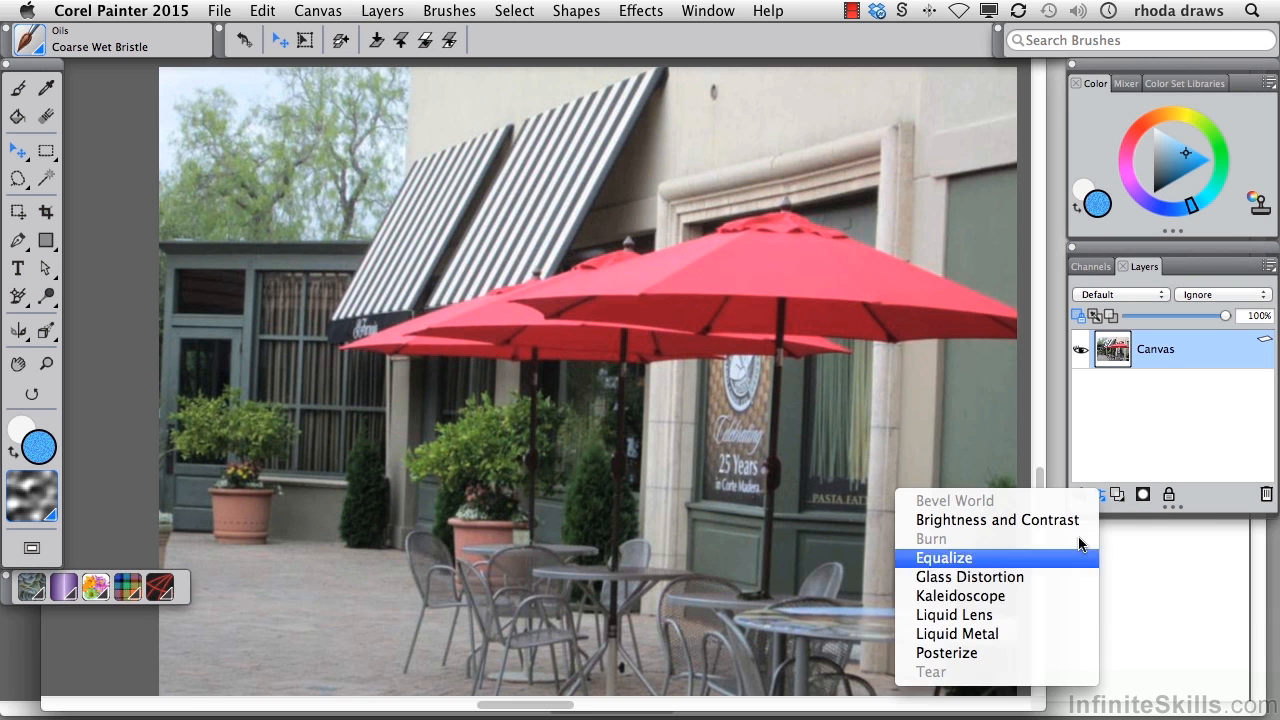
pyautogui.click(1003, 634)
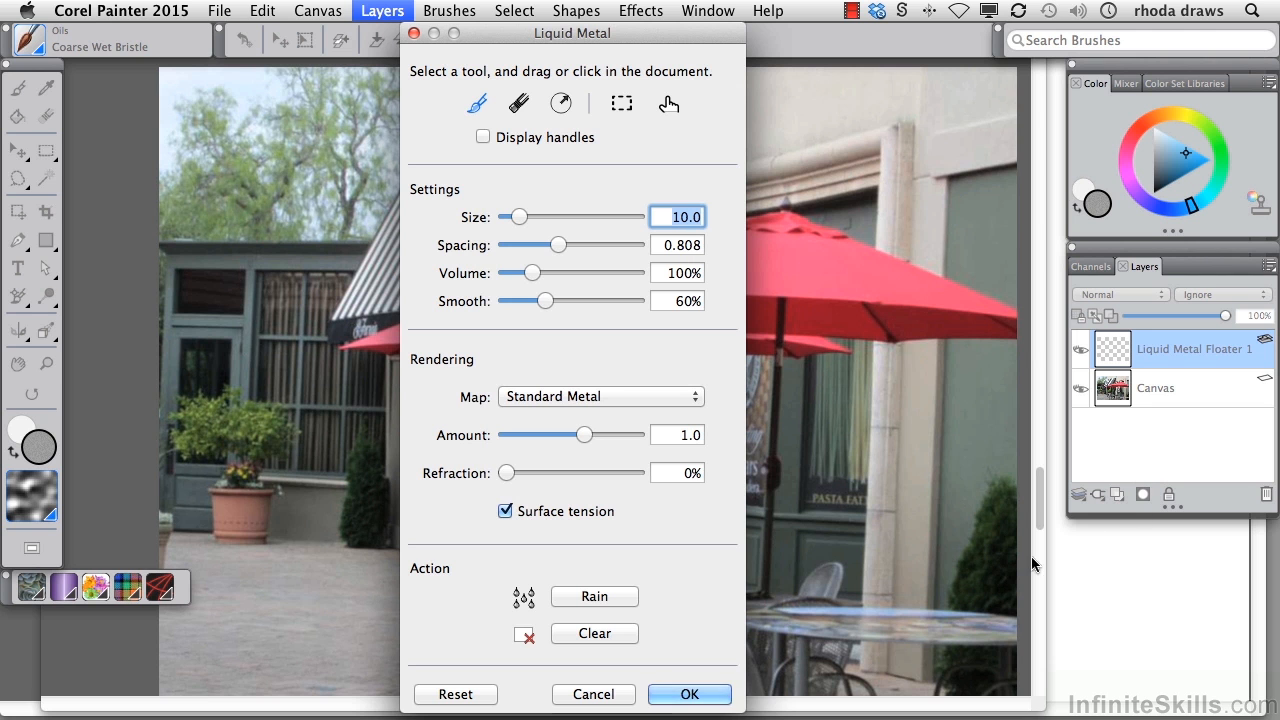
pyautogui.click(587, 697)
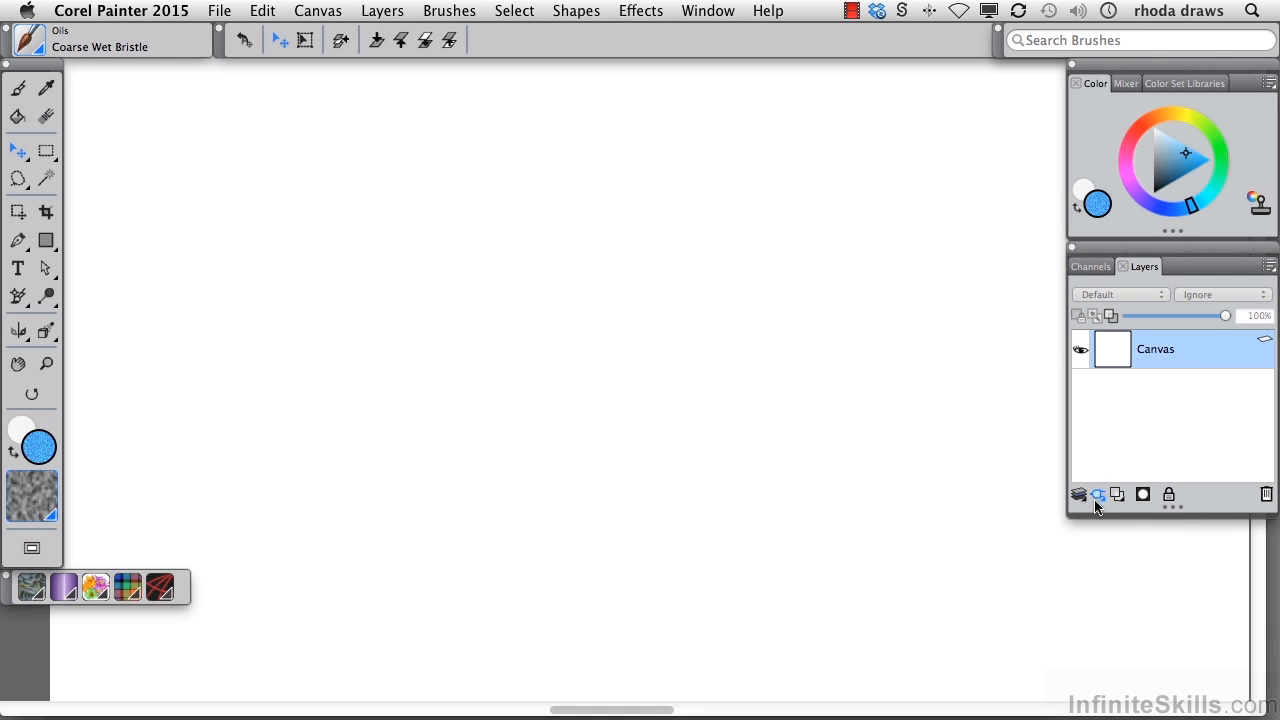
# Add a Liquid Metal dynamic plug-in layer to the blank white canvas and move its dialog away from the drawing area.
pyautogui.click(1097, 496)
pyautogui.click(1012, 630)
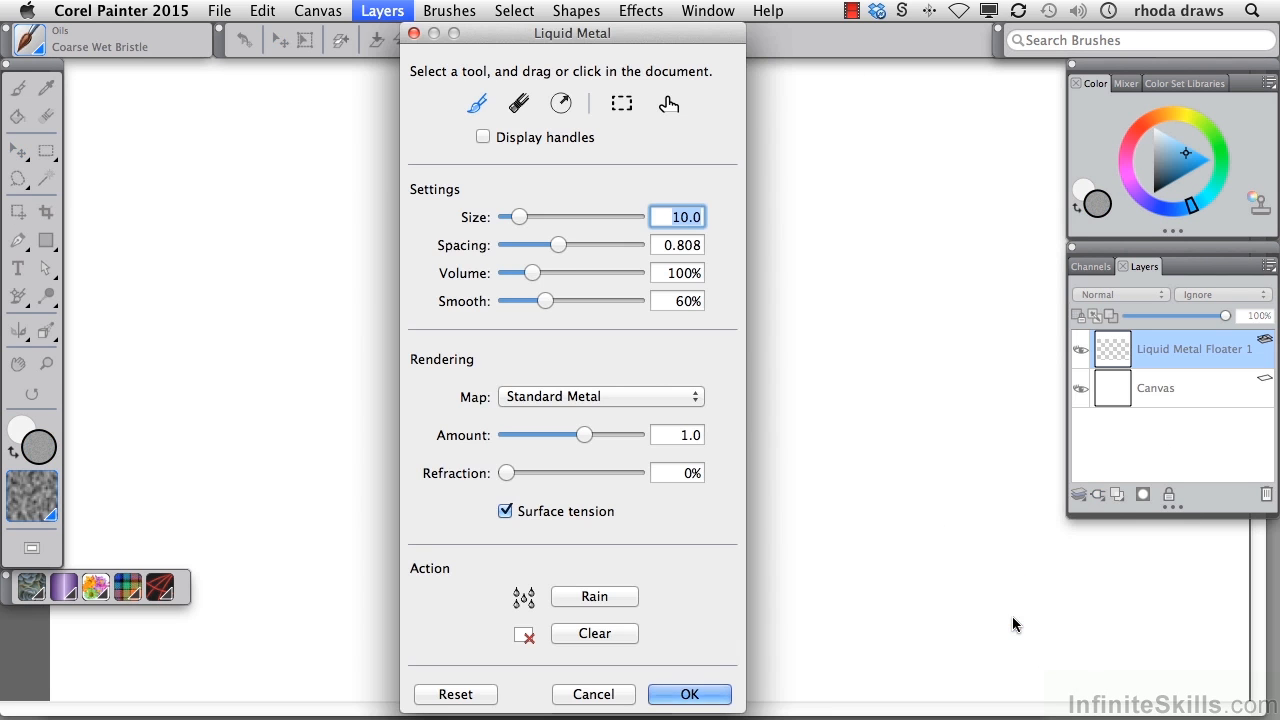
pyautogui.moveTo(512, 33); pyautogui.dragTo(943, 10)
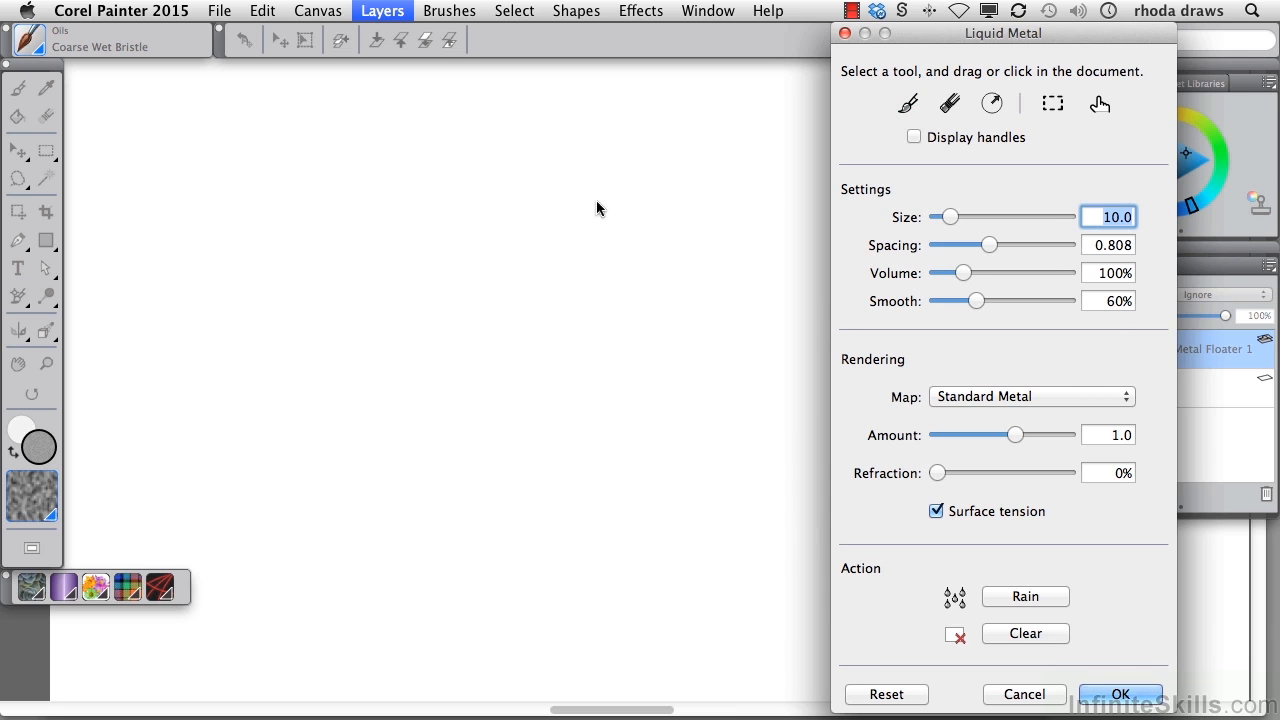
# Paint a zigzag metal stroke and a curled one beside it with Liquid Metal at Size 10.0.
pyautogui.moveTo(277, 246)
pyautogui.mouseDown()
pyautogui.moveTo(449, 217)
pyautogui.moveTo(566, 262)
pyautogui.mouseUp()
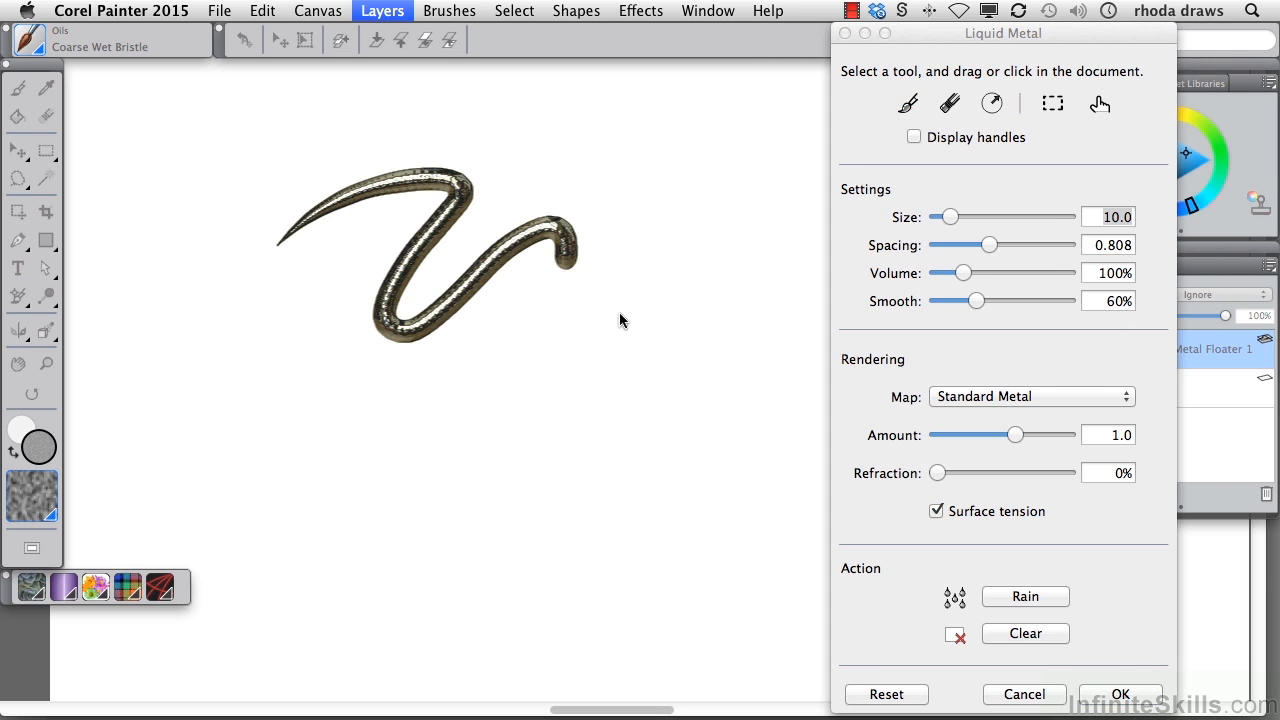
pyautogui.moveTo(638, 278)
pyautogui.mouseDown()
pyautogui.moveTo(552, 383)
pyautogui.moveTo(518, 328)
pyautogui.mouseUp()
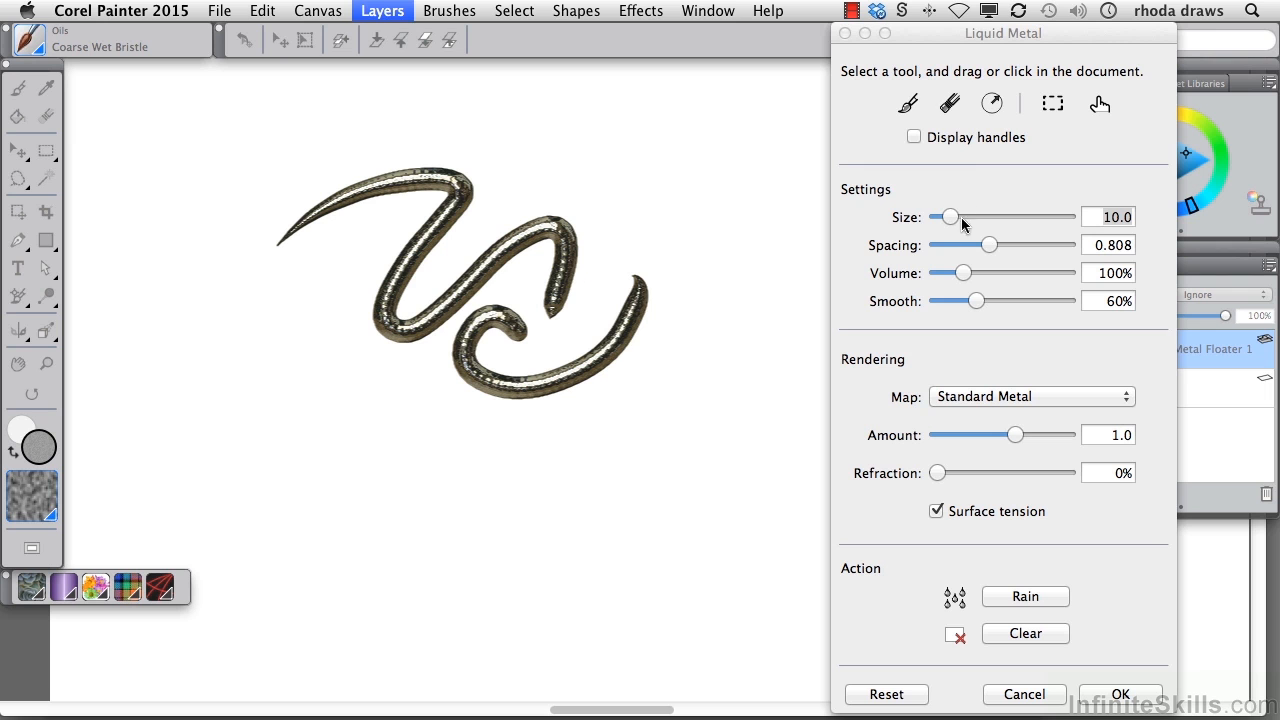
# Place round metal drops of varying sizes to the right of and below the two metal strokes.
pyautogui.click(991, 104)
pyautogui.click(660, 181)
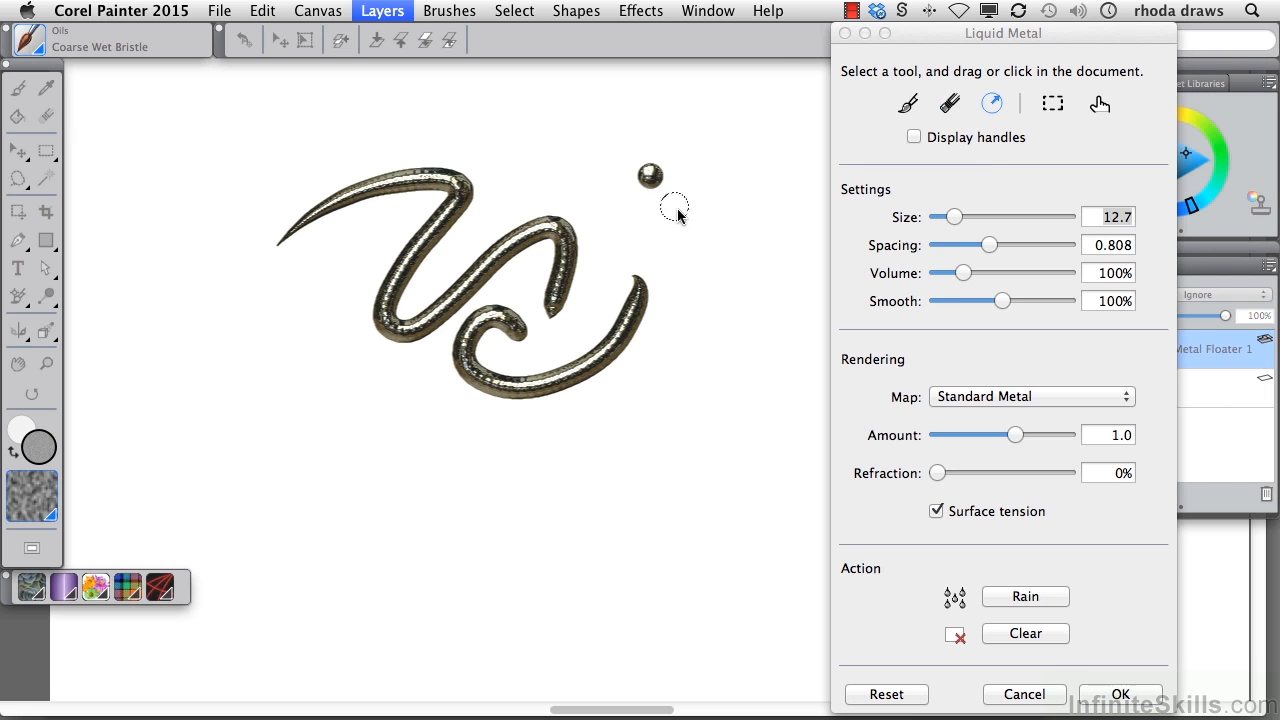
pyautogui.click(675, 207)
pyautogui.click(697, 283)
pyautogui.click(672, 360)
pyautogui.click(550, 467)
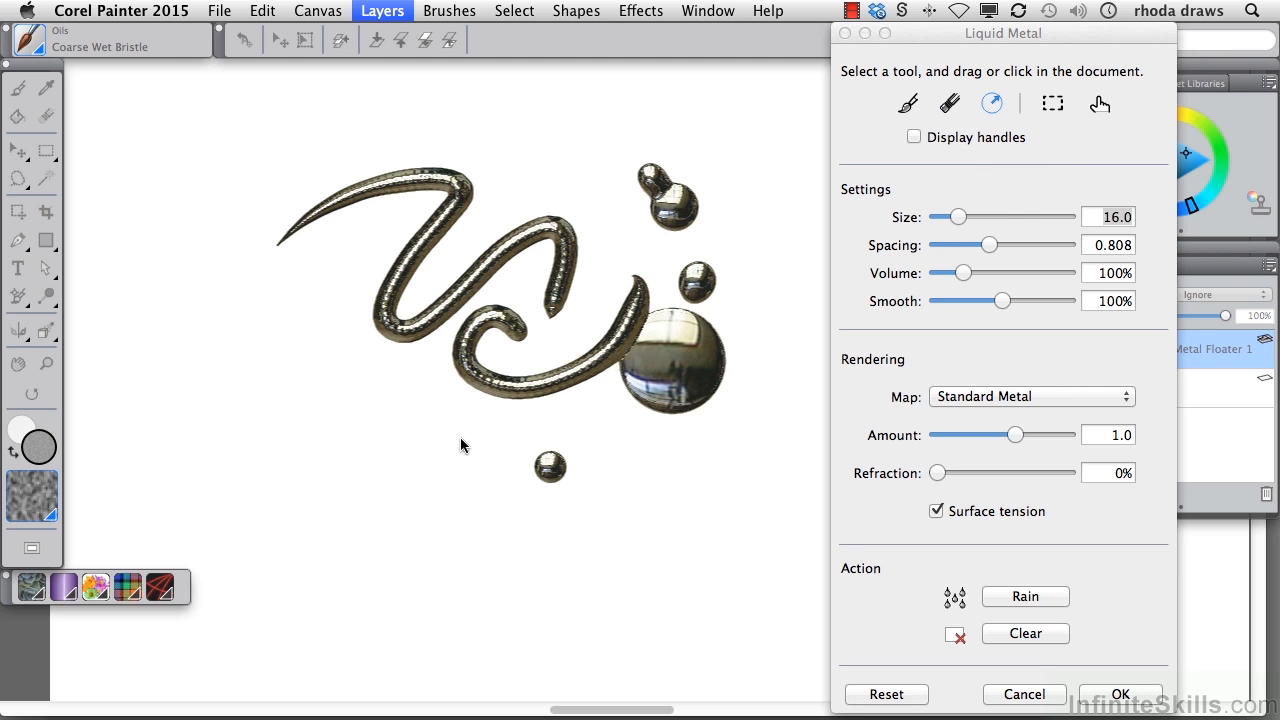
pyautogui.click(460, 445)
pyautogui.click(356, 374)
pyautogui.click(412, 385)
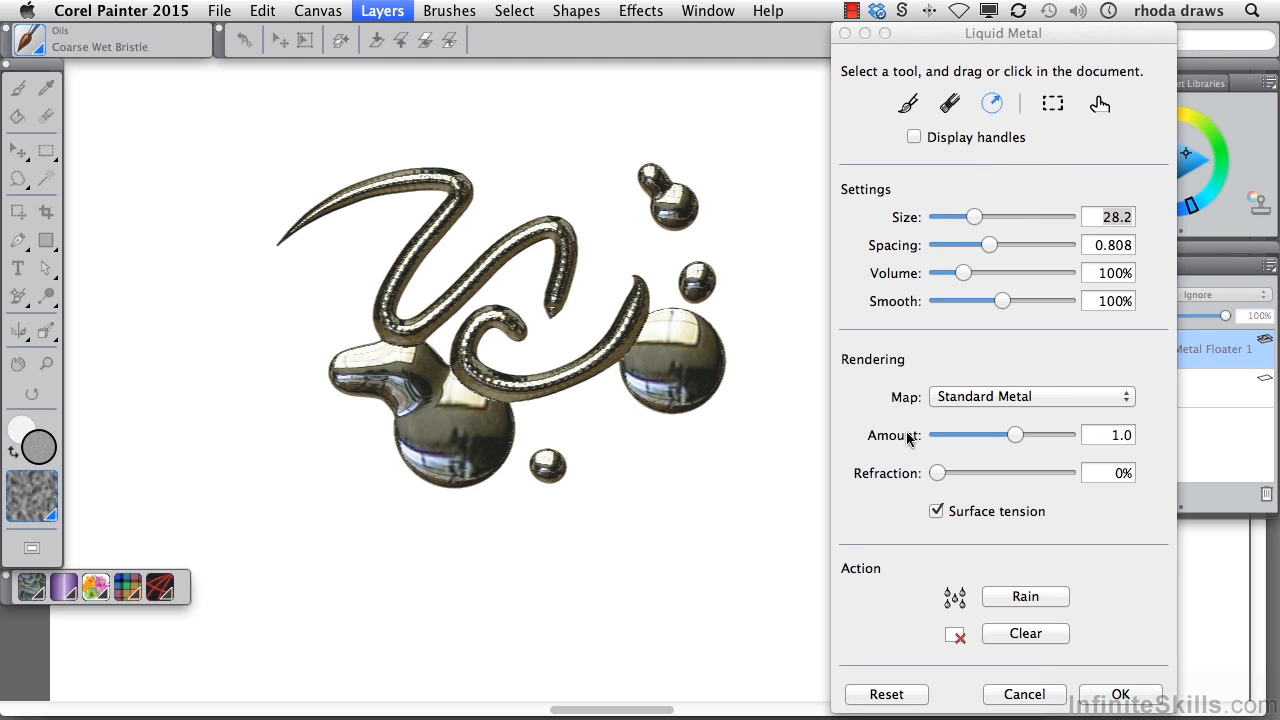
# Add more metal drops around the upper-right droplets, including a large separate one near the end of the zigzag stroke.
pyautogui.moveTo(686, 309); pyautogui.dragTo(707, 299)
pyautogui.moveTo(694, 222)
pyautogui.mouseDown()
pyautogui.moveTo(717, 222)
pyautogui.moveTo(724, 192)
pyautogui.mouseUp()
pyautogui.moveTo(664, 144); pyautogui.dragTo(677, 151)
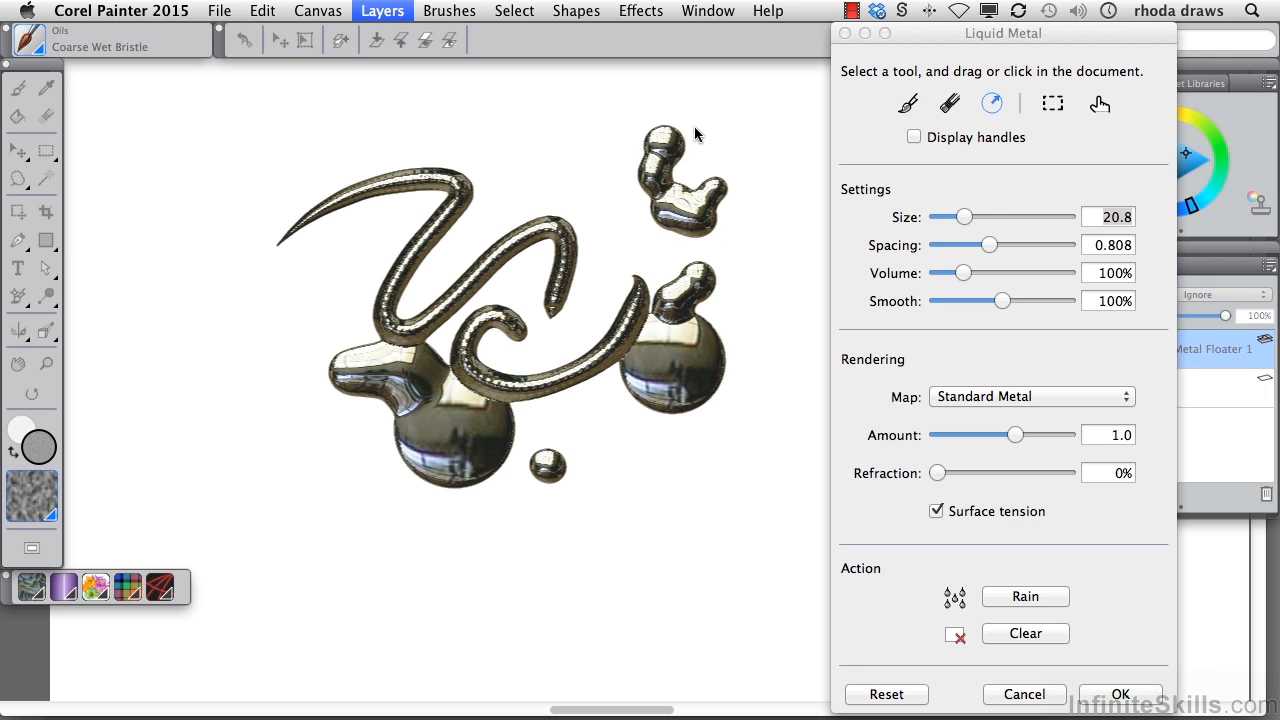
pyautogui.moveTo(587, 162); pyautogui.dragTo(604, 180)
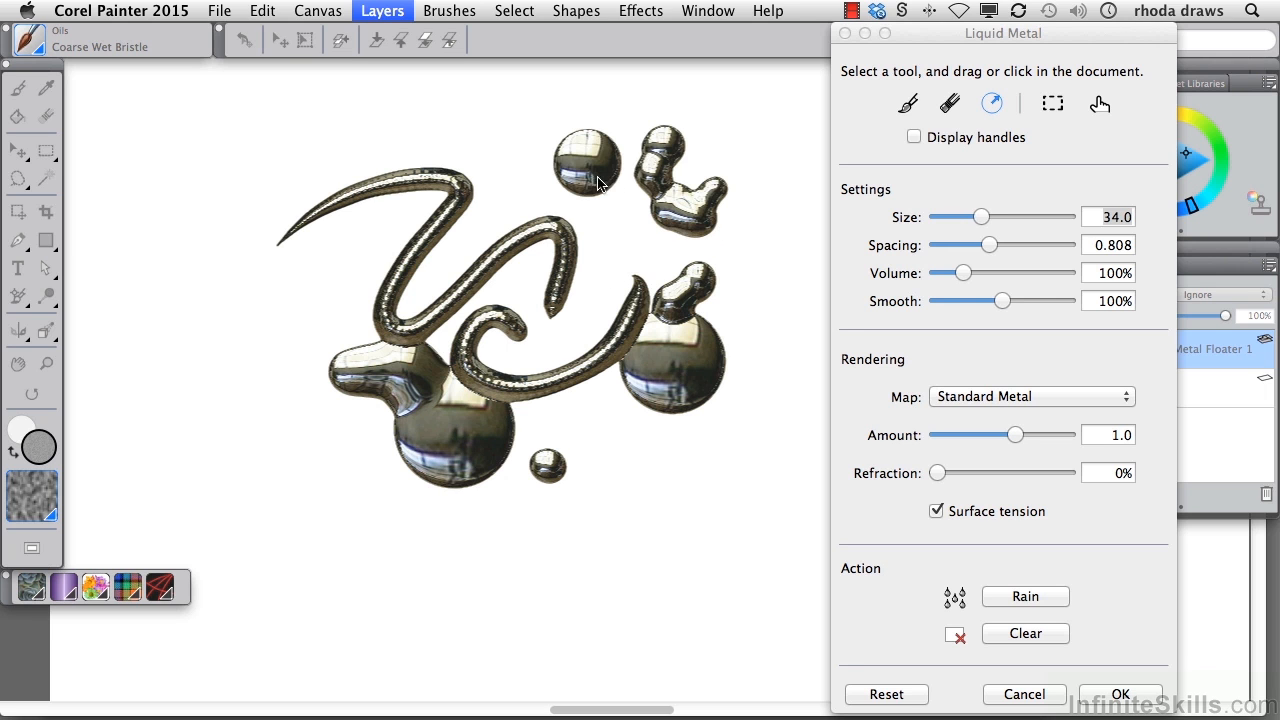
# Erase gaps through the zigzag metal stroke and slice the large upper drop diagonally in two.
pyautogui.click(949, 103)
pyautogui.moveTo(572, 222); pyautogui.dragTo(550, 230)
pyautogui.moveTo(420, 178)
pyautogui.mouseDown()
pyautogui.moveTo(410, 207)
pyautogui.moveTo(462, 237)
pyautogui.moveTo(450, 200)
pyautogui.moveTo(435, 197)
pyautogui.moveTo(466, 175)
pyautogui.mouseUp()
pyautogui.moveTo(347, 178); pyautogui.dragTo(360, 216)
pyautogui.moveTo(579, 126); pyautogui.dragTo(613, 214)
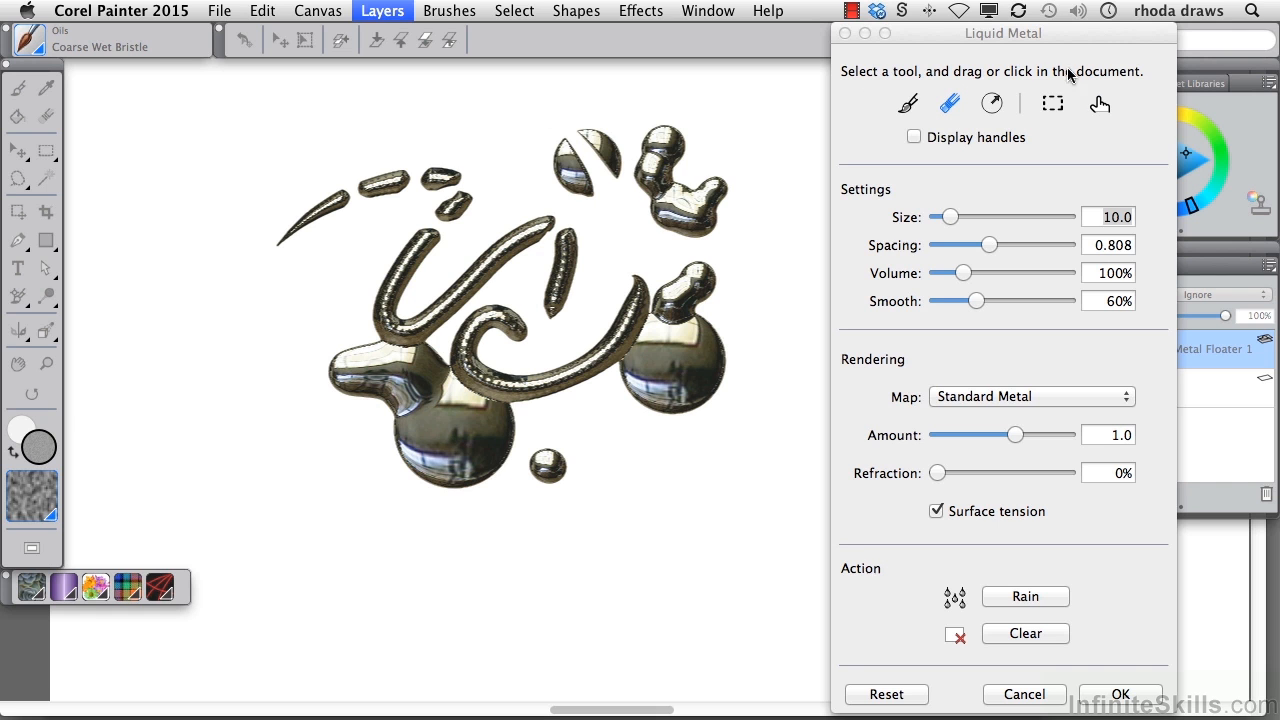
# Move the lone small drop from below the strokes to beside the upper-right droplets, and display the handles of all drops.
pyautogui.click(1052, 104)
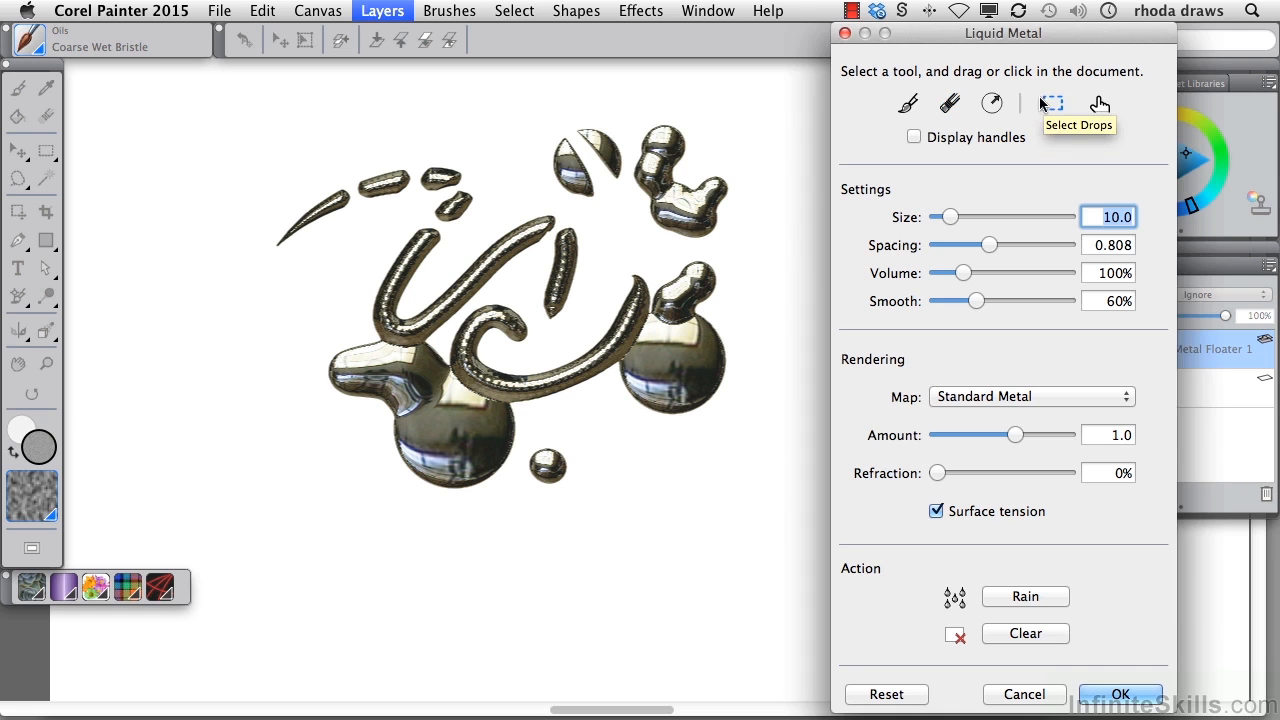
pyautogui.moveTo(523, 434)
pyautogui.mouseDown()
pyautogui.moveTo(558, 490)
pyautogui.moveTo(566, 461)
pyautogui.moveTo(588, 457)
pyautogui.moveTo(609, 490)
pyautogui.moveTo(597, 442)
pyautogui.moveTo(771, 298)
pyautogui.moveTo(735, 190)
pyautogui.moveTo(742, 172)
pyautogui.mouseUp()
pyautogui.click(1100, 104)
pyautogui.click(914, 137)
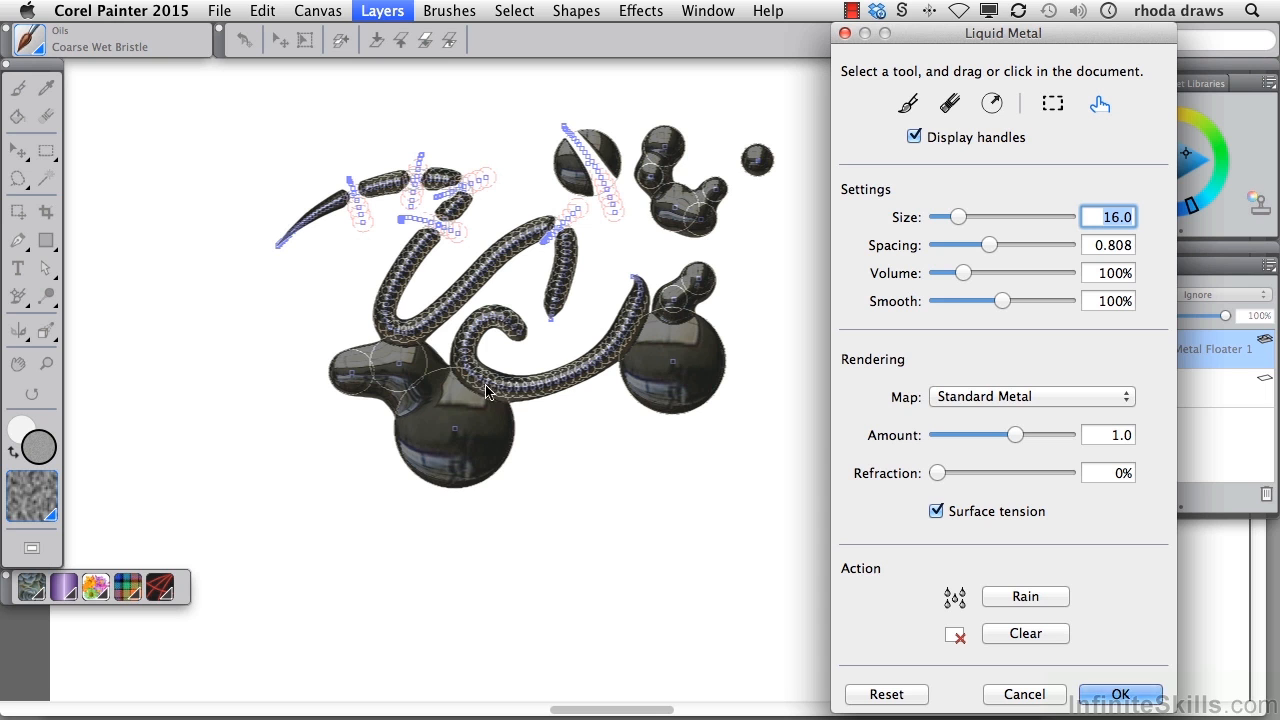
# Pull a short segment out of the curled metal stroke and place it just below the curve.
pyautogui.click(1096, 107)
pyautogui.moveTo(572, 362); pyautogui.dragTo(582, 414)
pyautogui.click(1052, 103)
pyautogui.click(1100, 105)
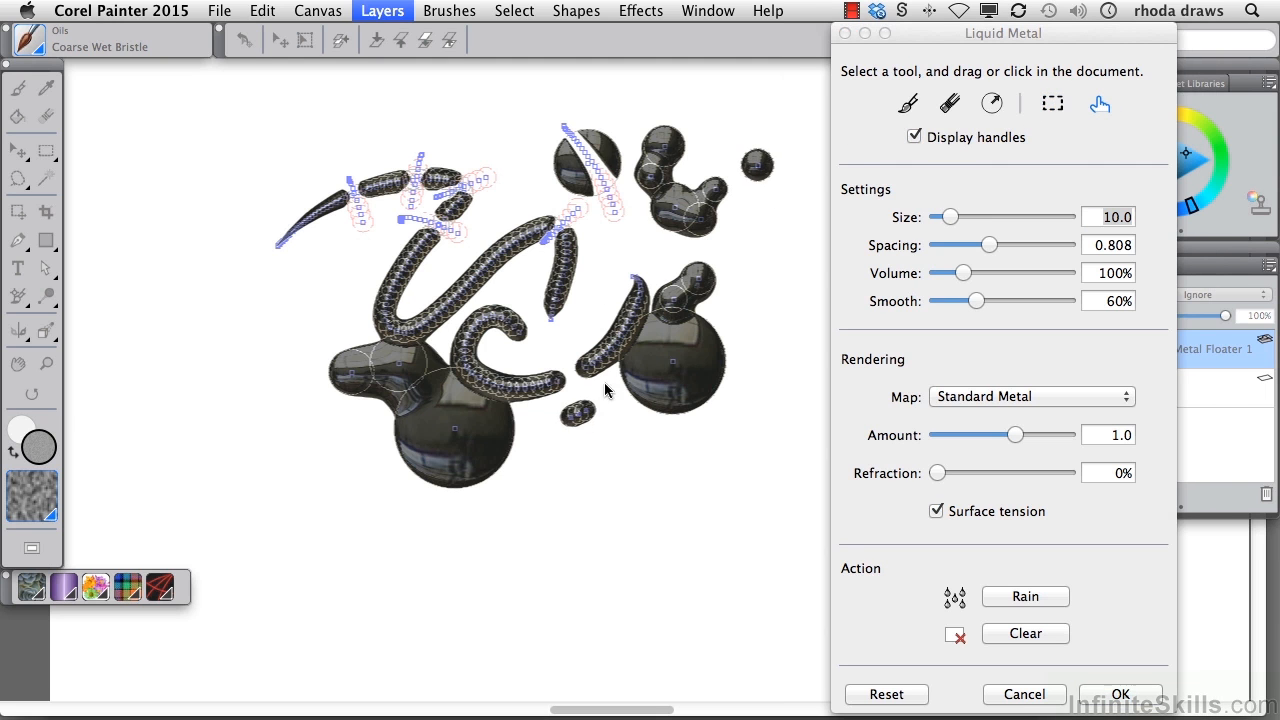
# Hide the drop handles and set Liquid Metal Size to 28.4, Spacing to 1.092, Volume to 186% and Smooth to 98%.
pyautogui.click(914, 137)
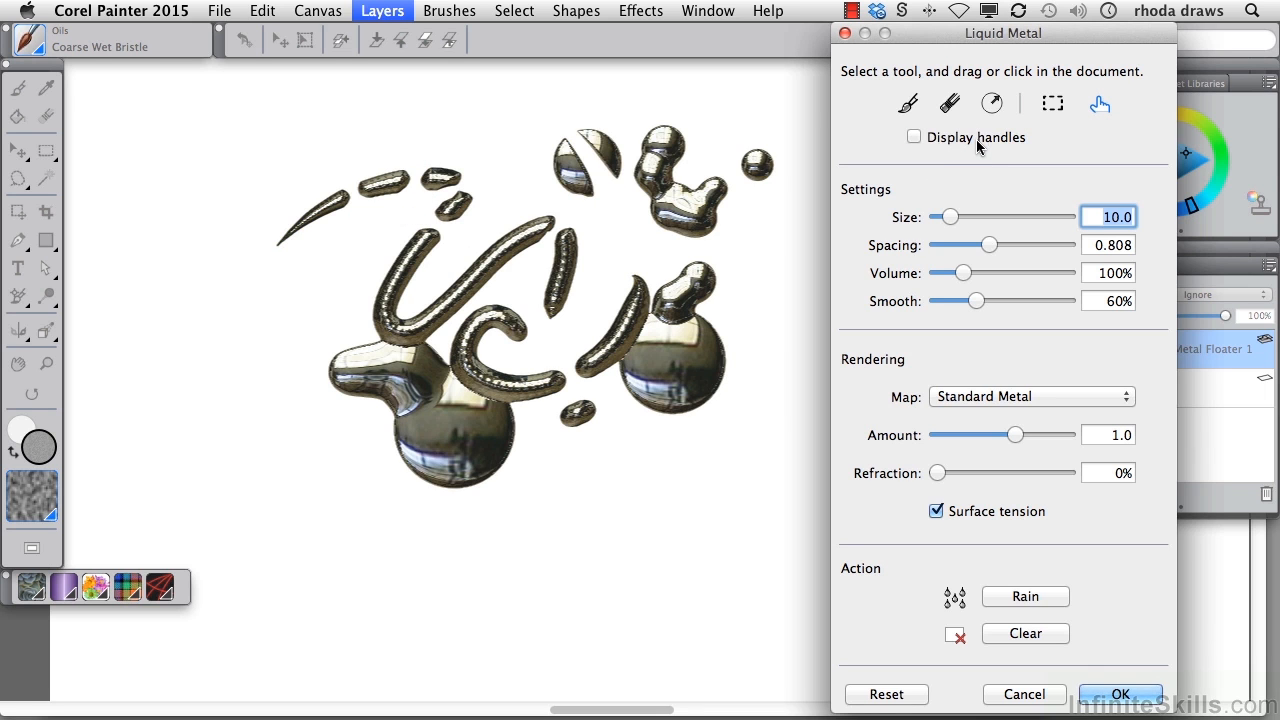
pyautogui.moveTo(968, 210); pyautogui.dragTo(987, 217)
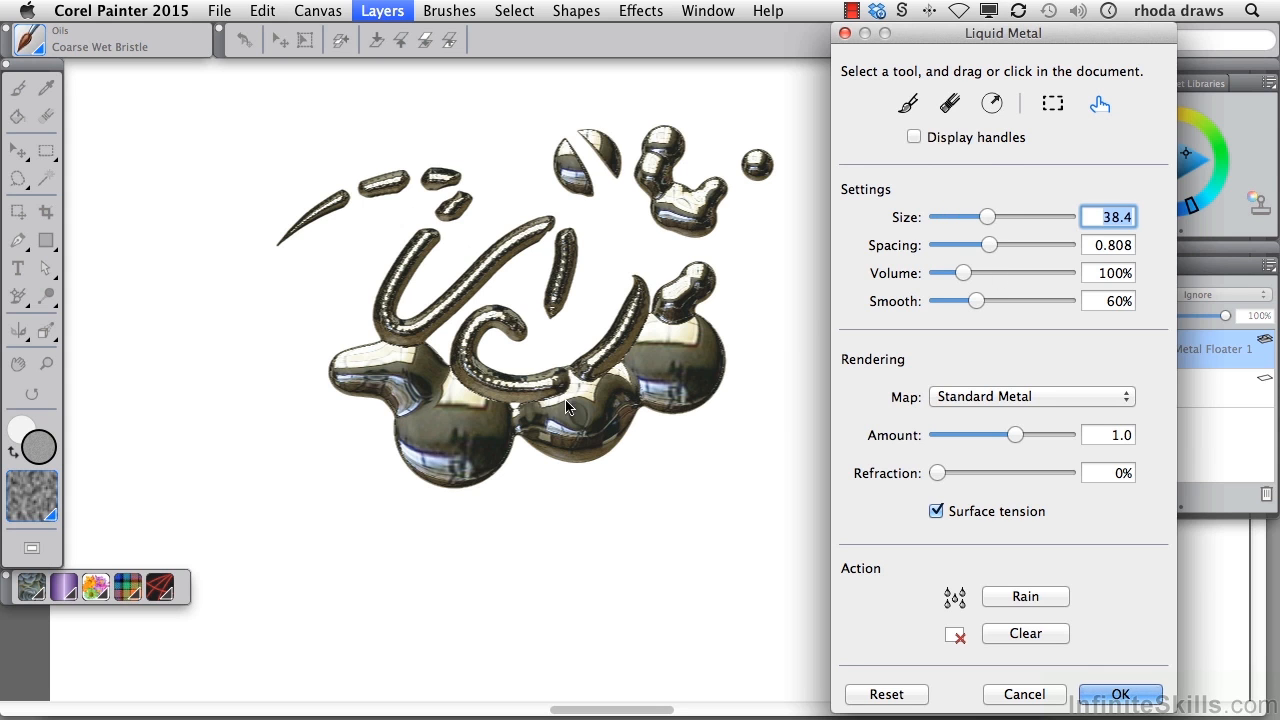
pyautogui.click(972, 217)
pyautogui.moveTo(969, 276); pyautogui.dragTo(996, 306)
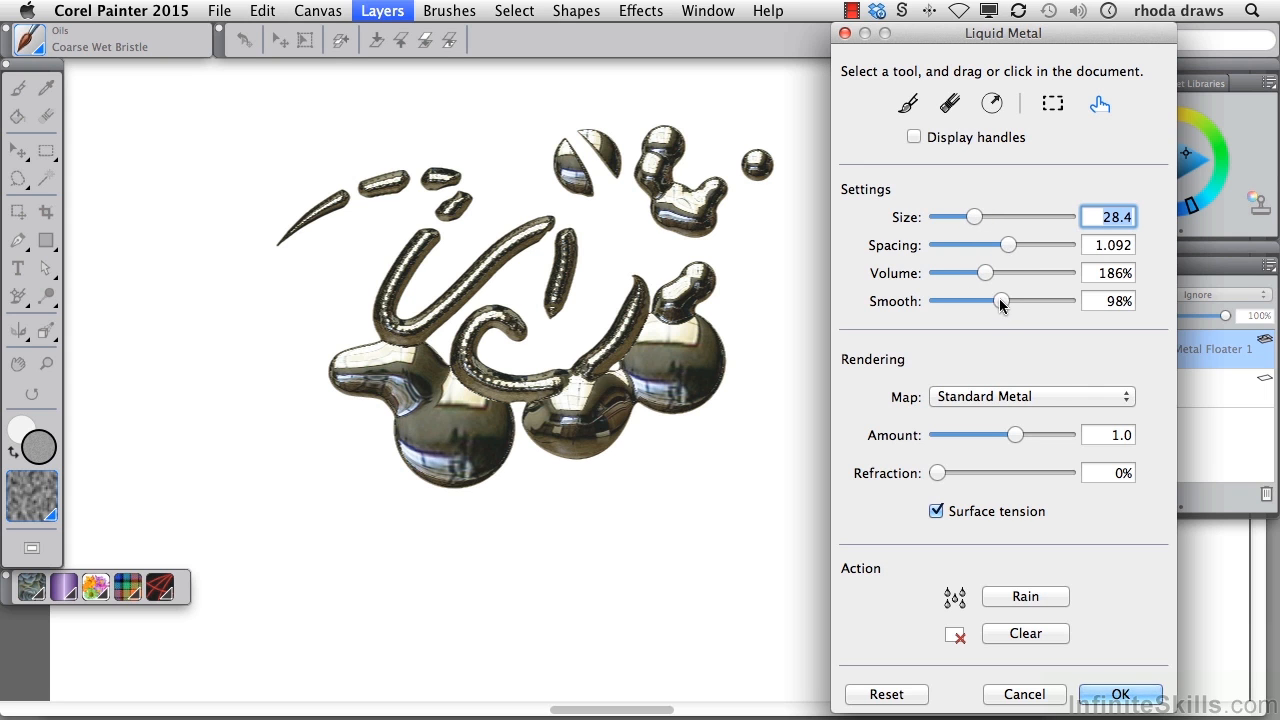
# Try the Interior, Chrome 1, Chrome 2 and Clone Source maps on the liquid metal.
pyautogui.click(1056, 398)
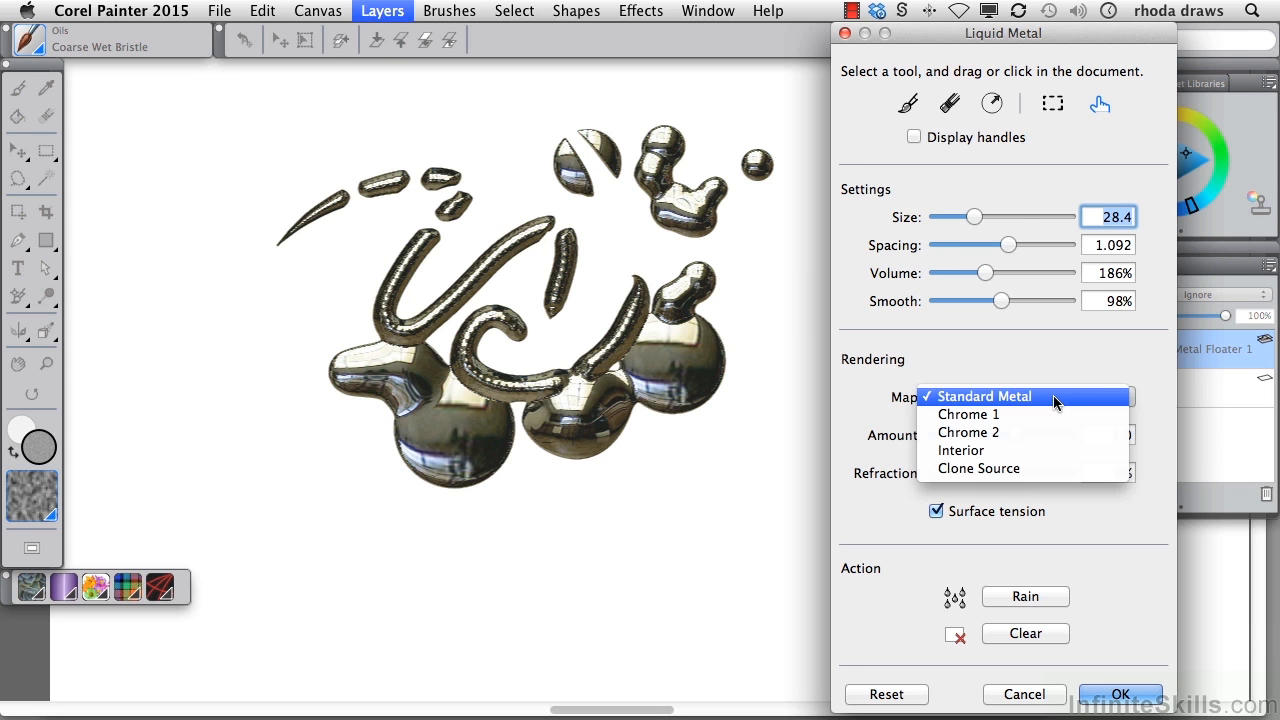
pyautogui.click(1010, 451)
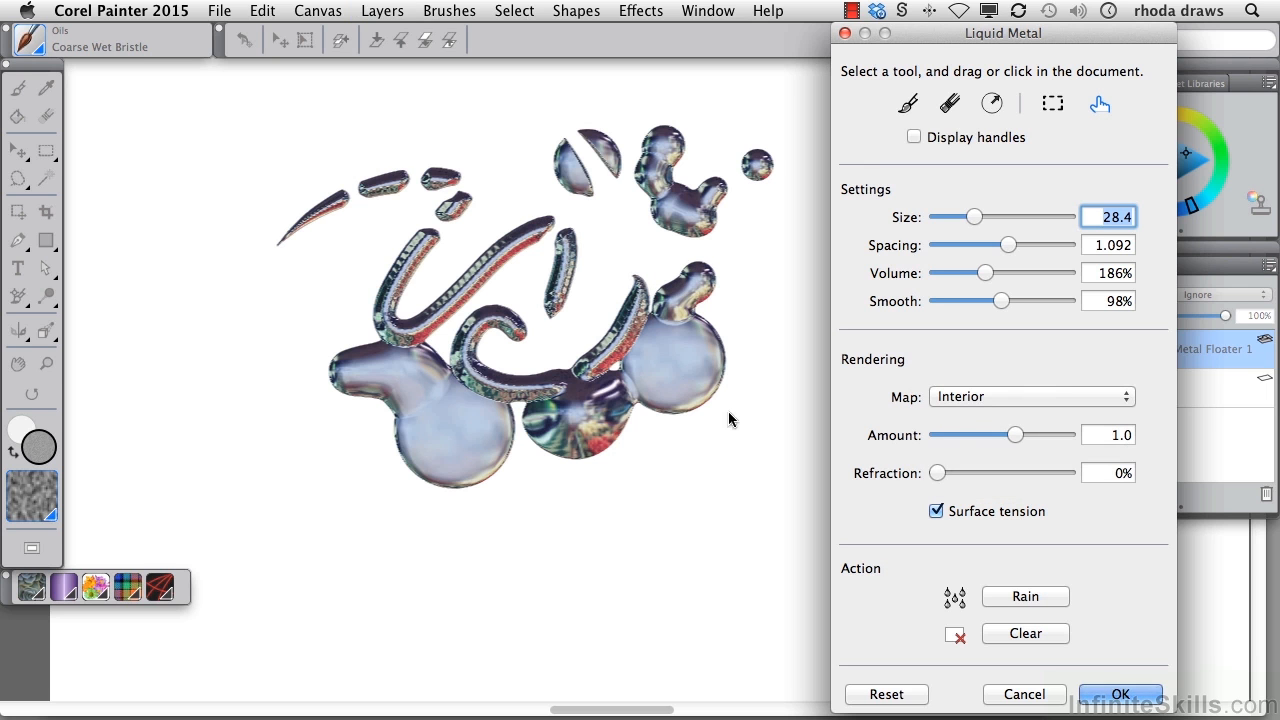
pyautogui.click(1039, 394)
pyautogui.click(1022, 354)
pyautogui.click(1035, 397)
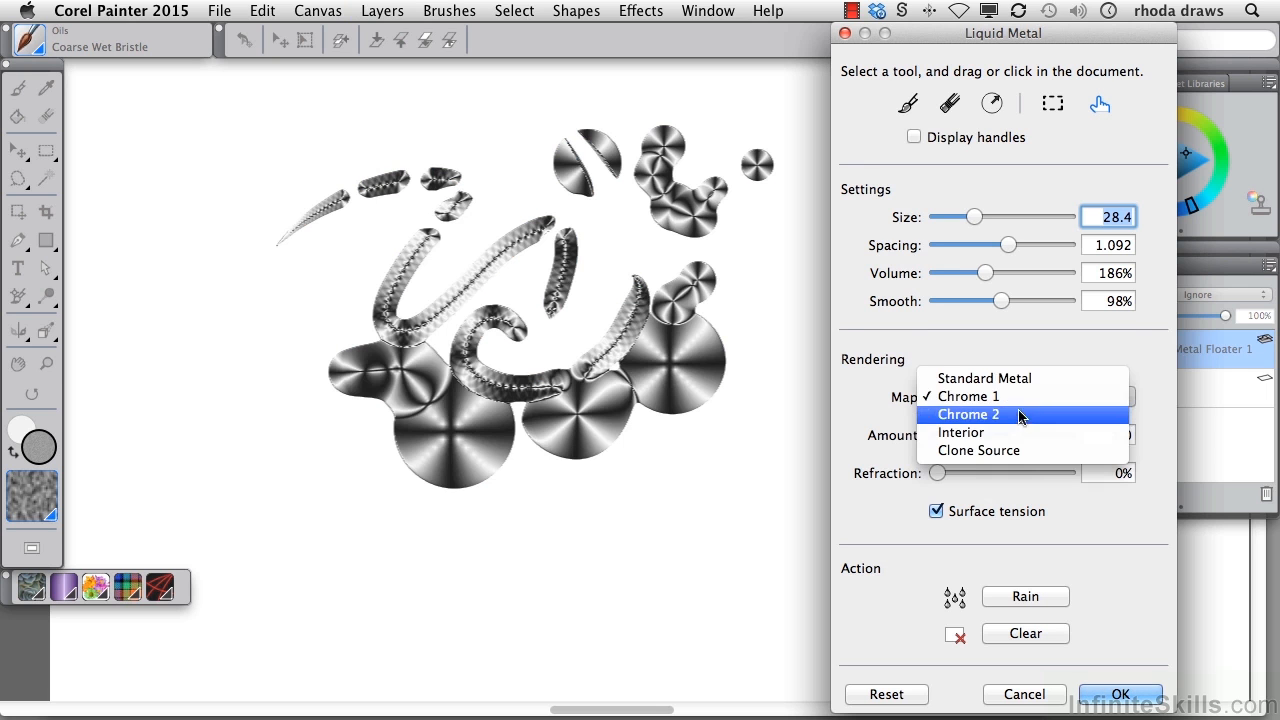
pyautogui.click(1022, 414)
pyautogui.click(1037, 400)
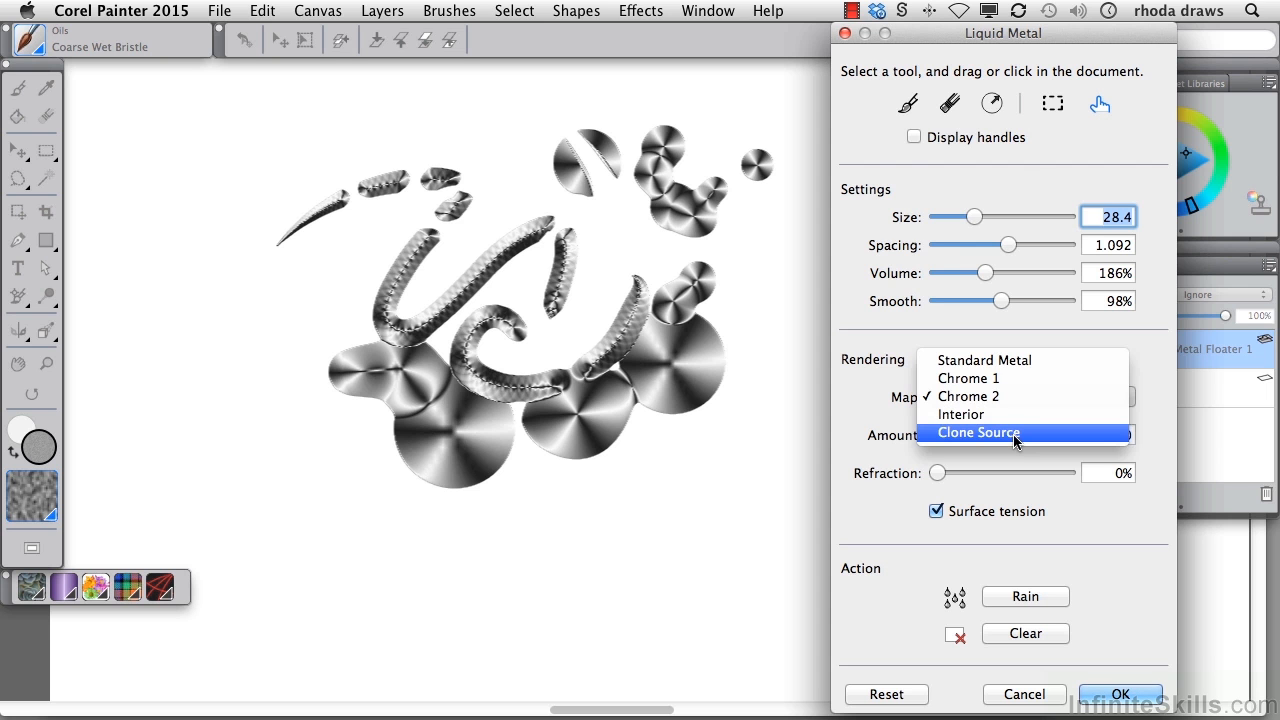
pyautogui.click(1015, 436)
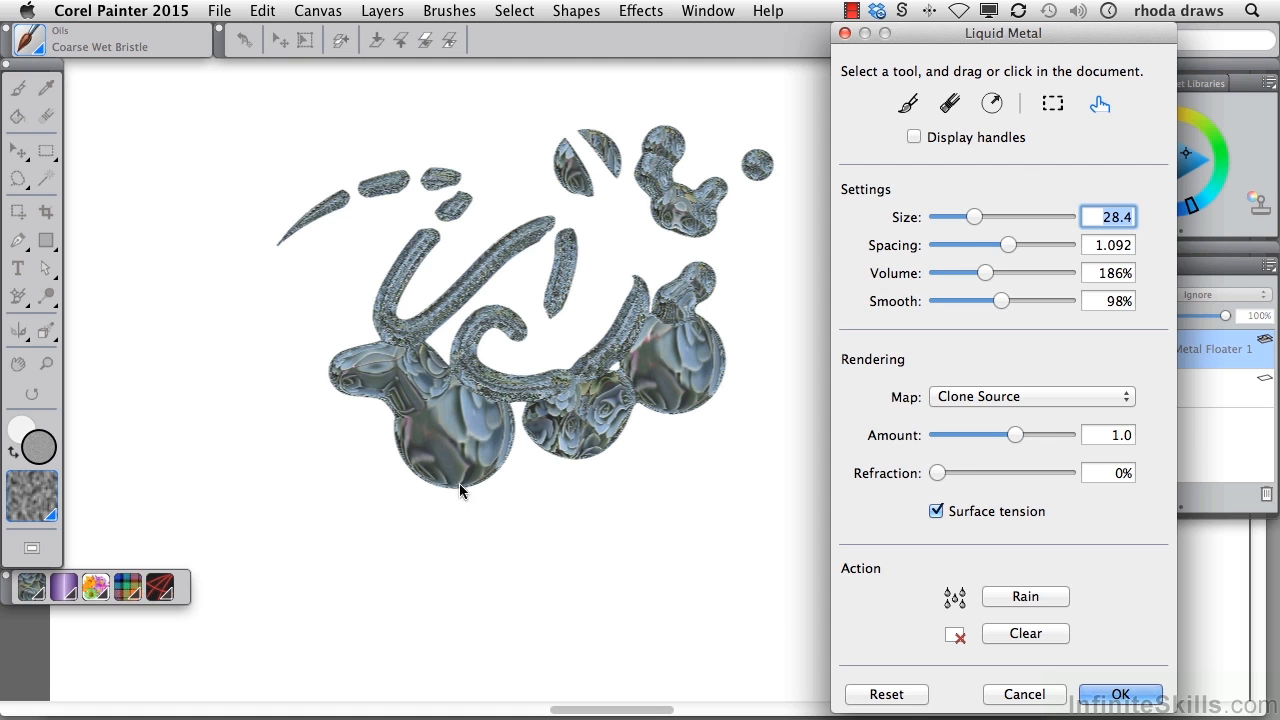
# Choose the pink pattern from Painter Patterns and reload it by switching the map to Standard Metal and back to Clone Source.
pyautogui.click(30, 596)
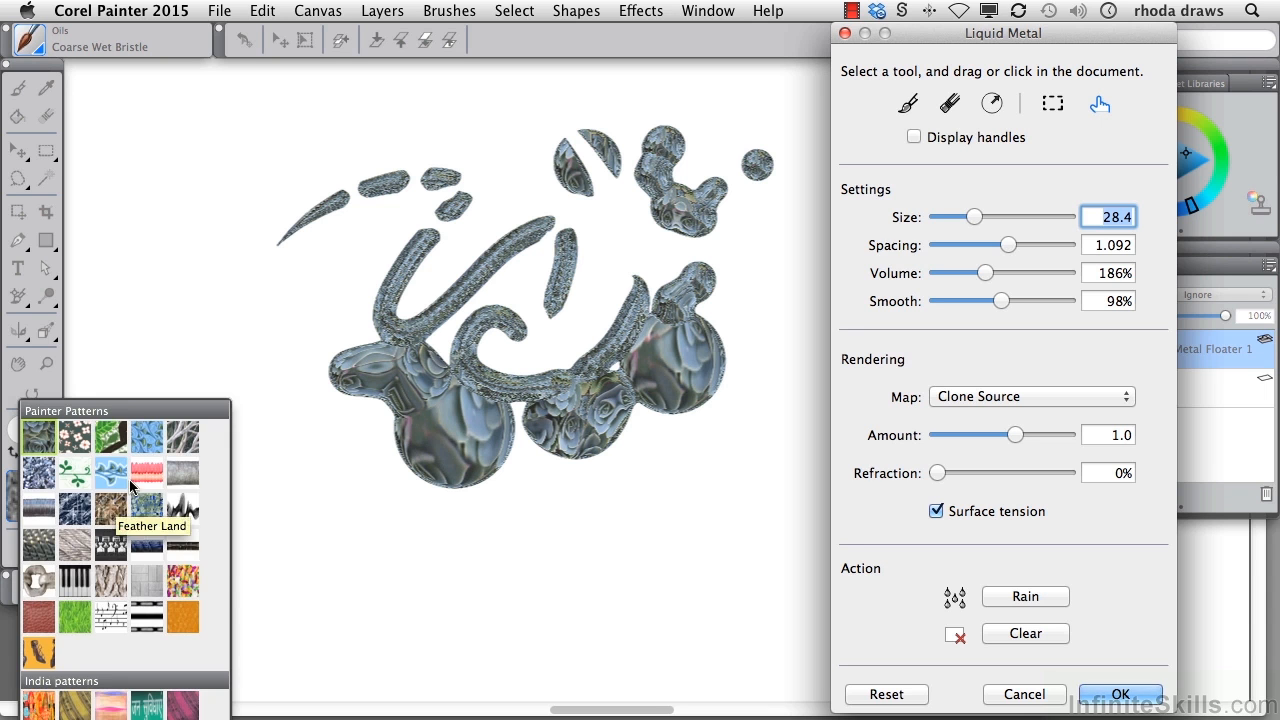
pyautogui.click(38, 436)
pyautogui.click(1003, 397)
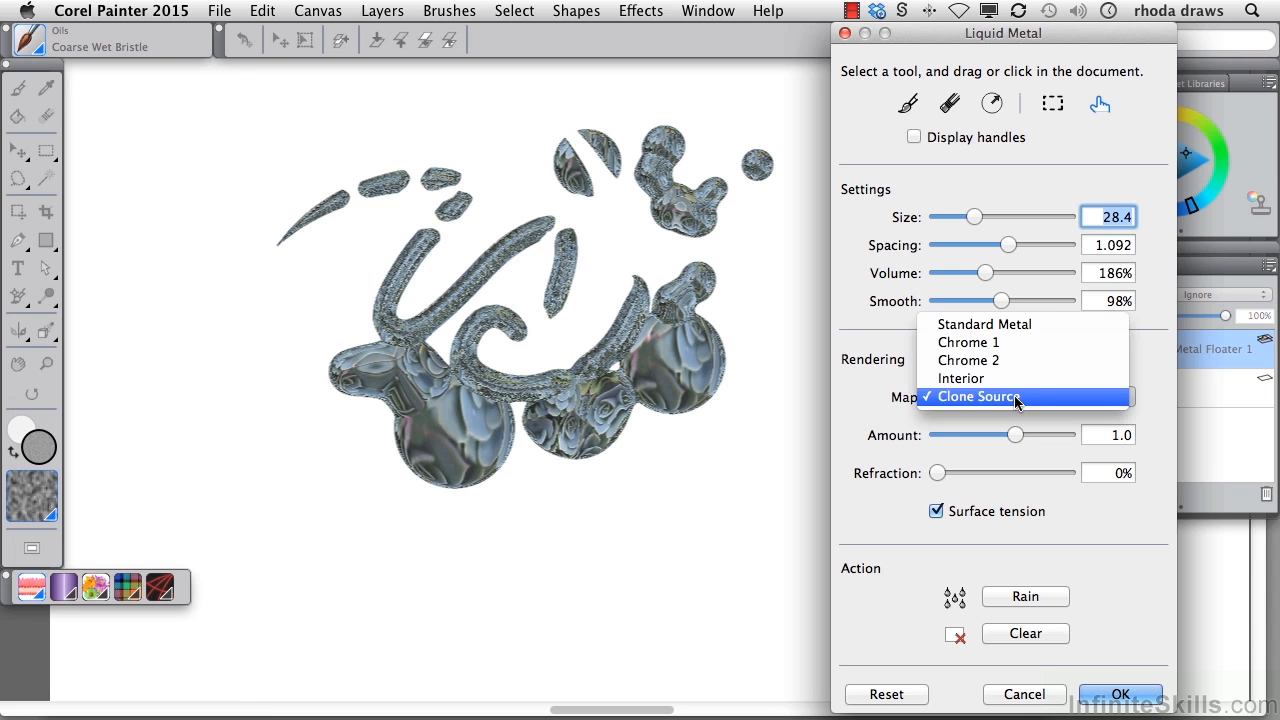
pyautogui.click(1018, 324)
pyautogui.click(1020, 397)
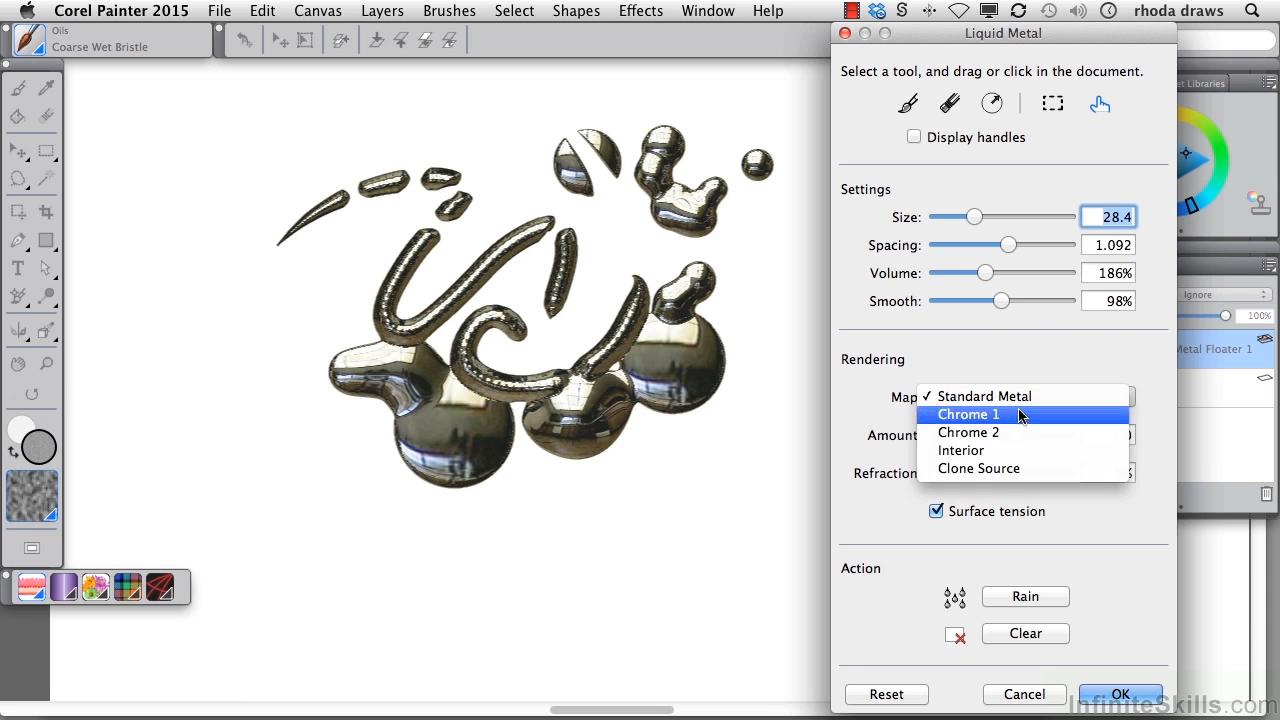
pyautogui.click(1001, 470)
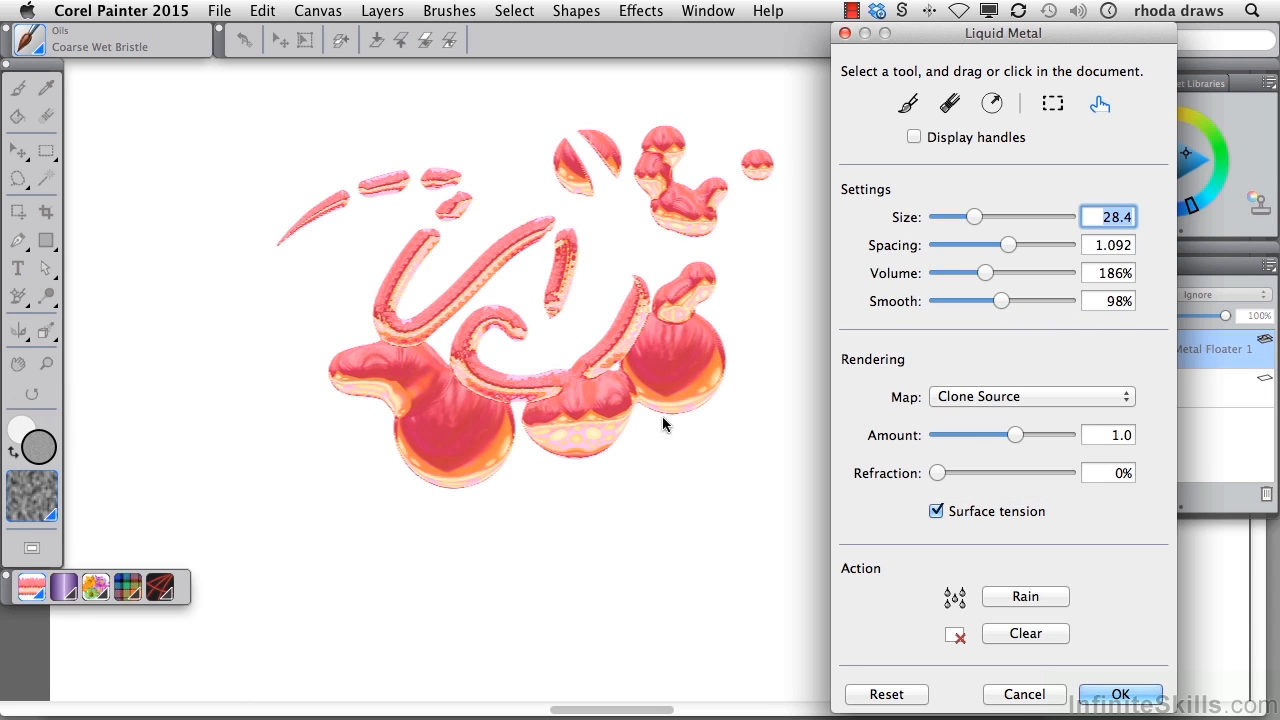
pyautogui.click(980, 397)
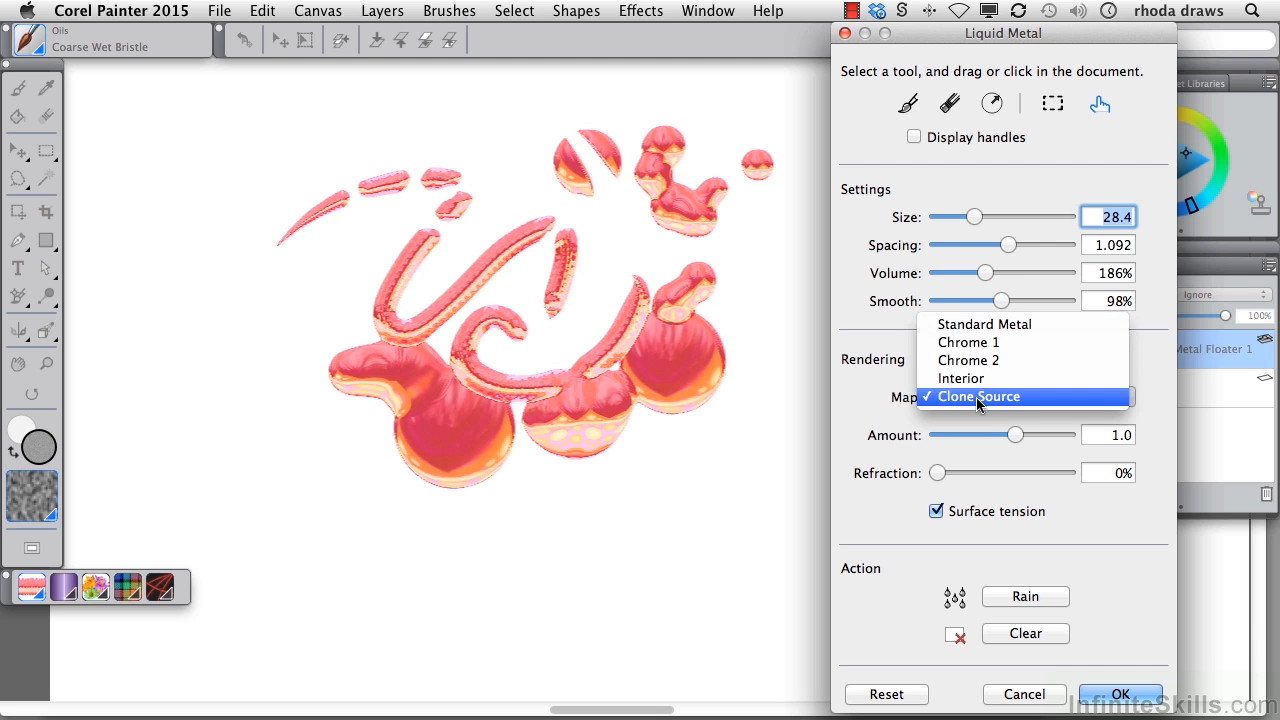
pyautogui.click(851, 423)
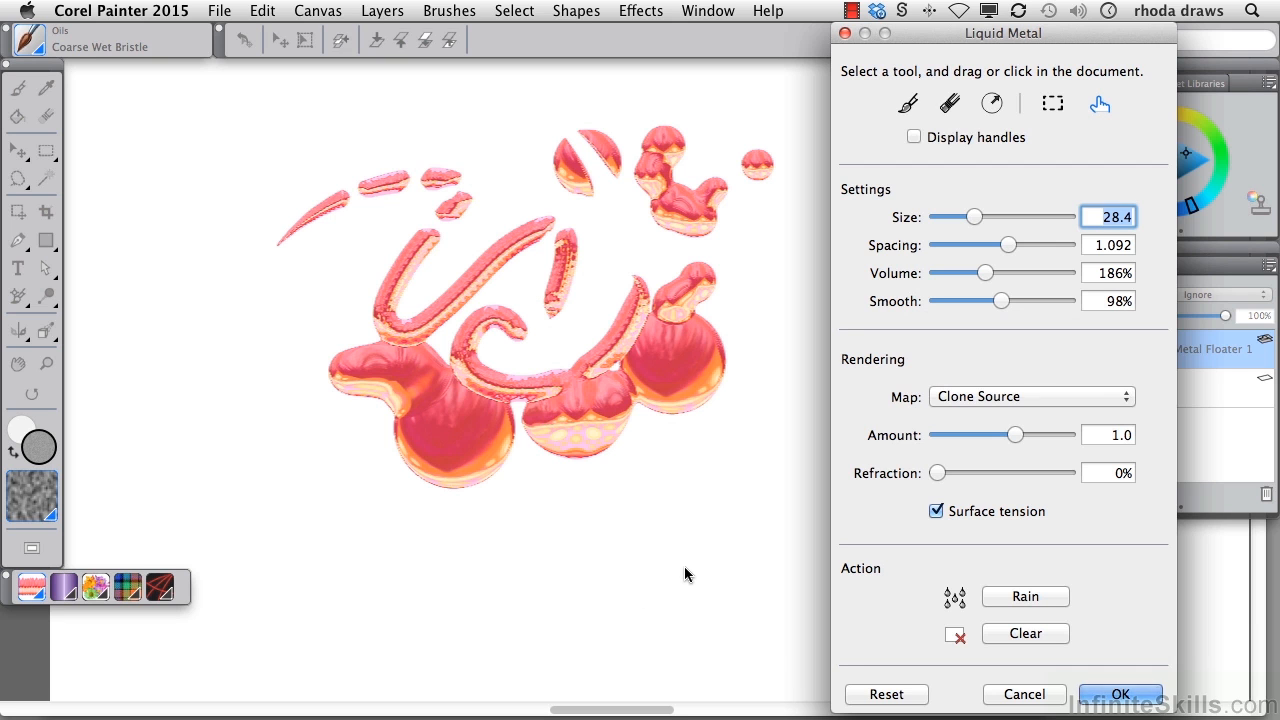
# Clear all the liquid metal and rain random drops over the canvas, stopping once it is densely covered.
pyautogui.click(1005, 633)
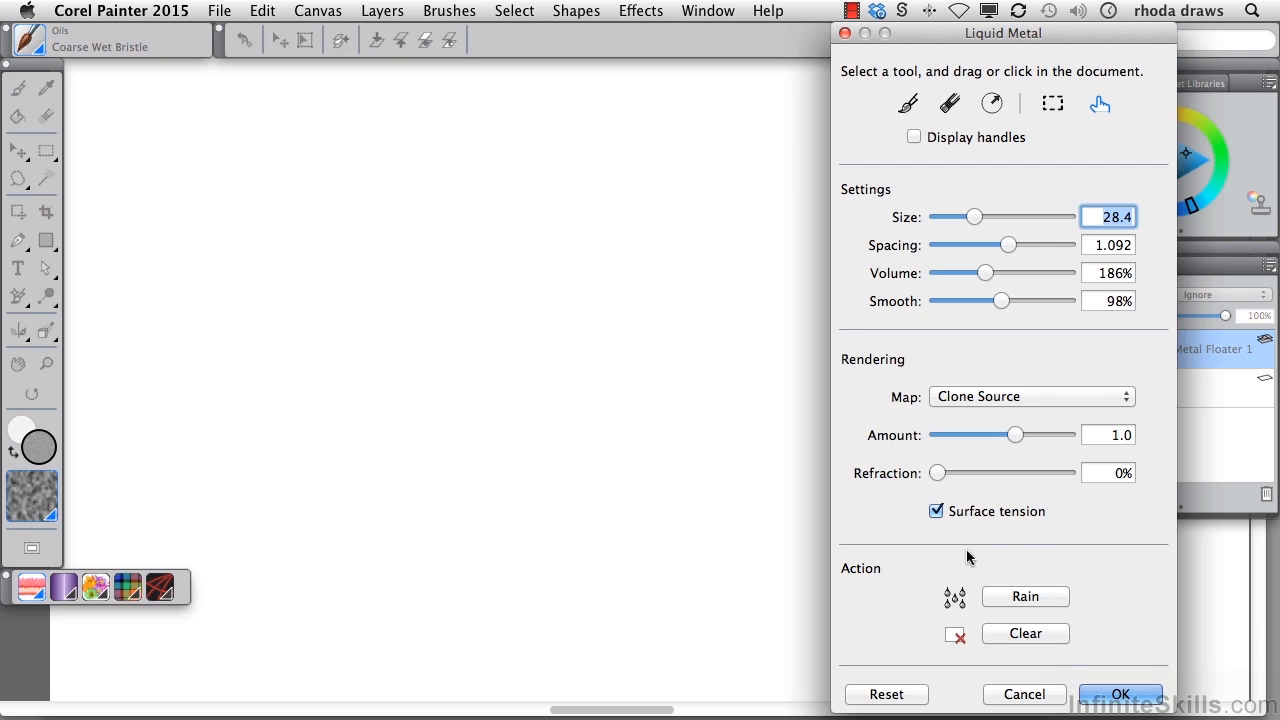
pyautogui.click(1010, 596)
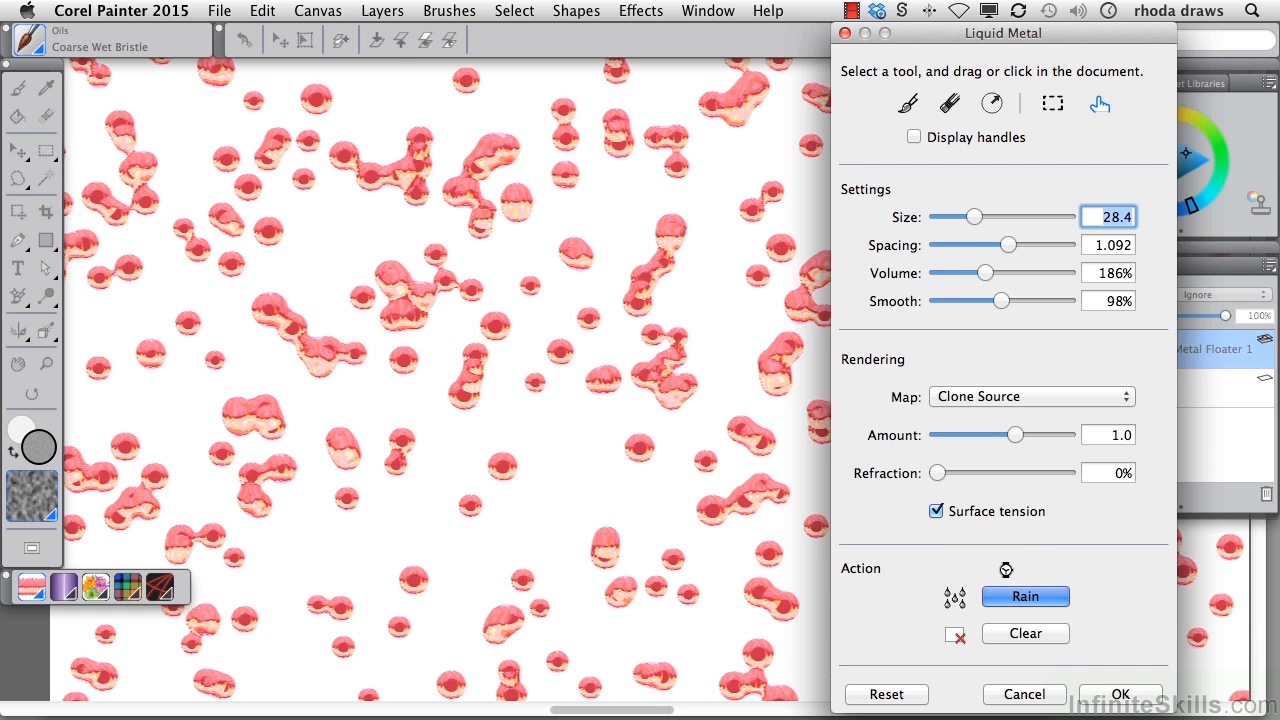
pyautogui.click(556, 480)
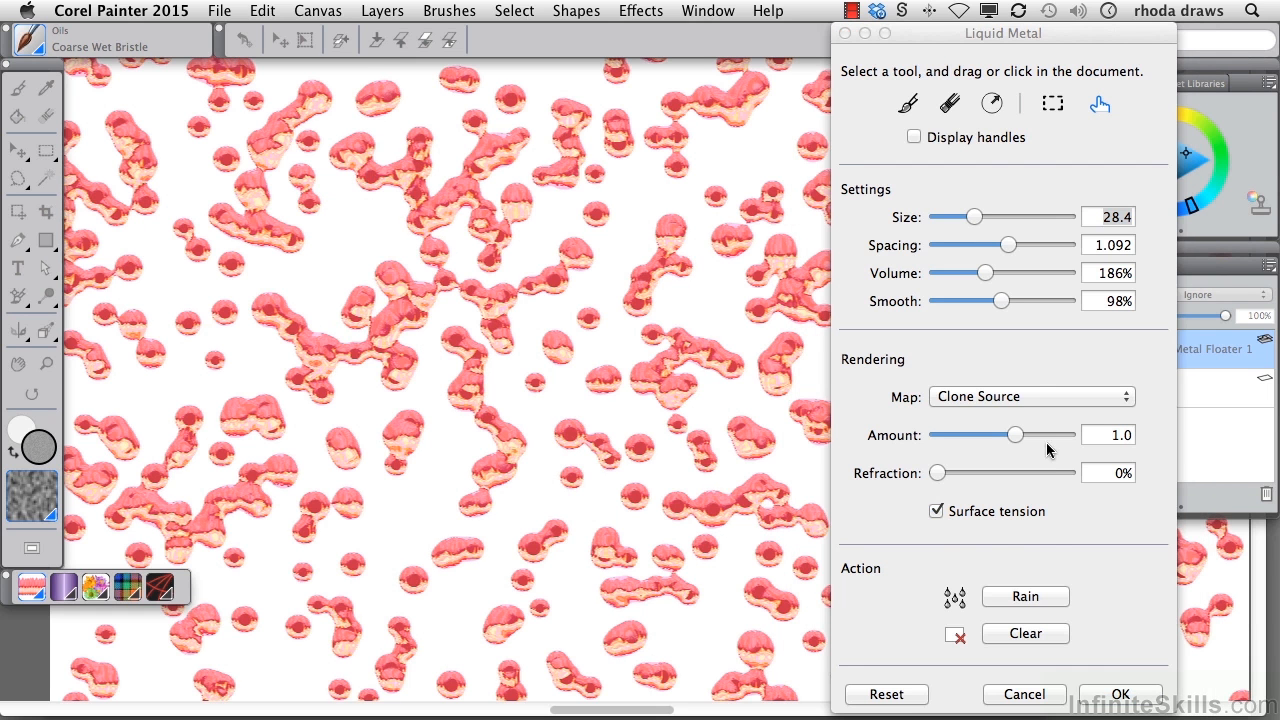
# Set the rained drops' map to Standard Metal and accept the Liquid Metal layer.
pyautogui.click(957, 397)
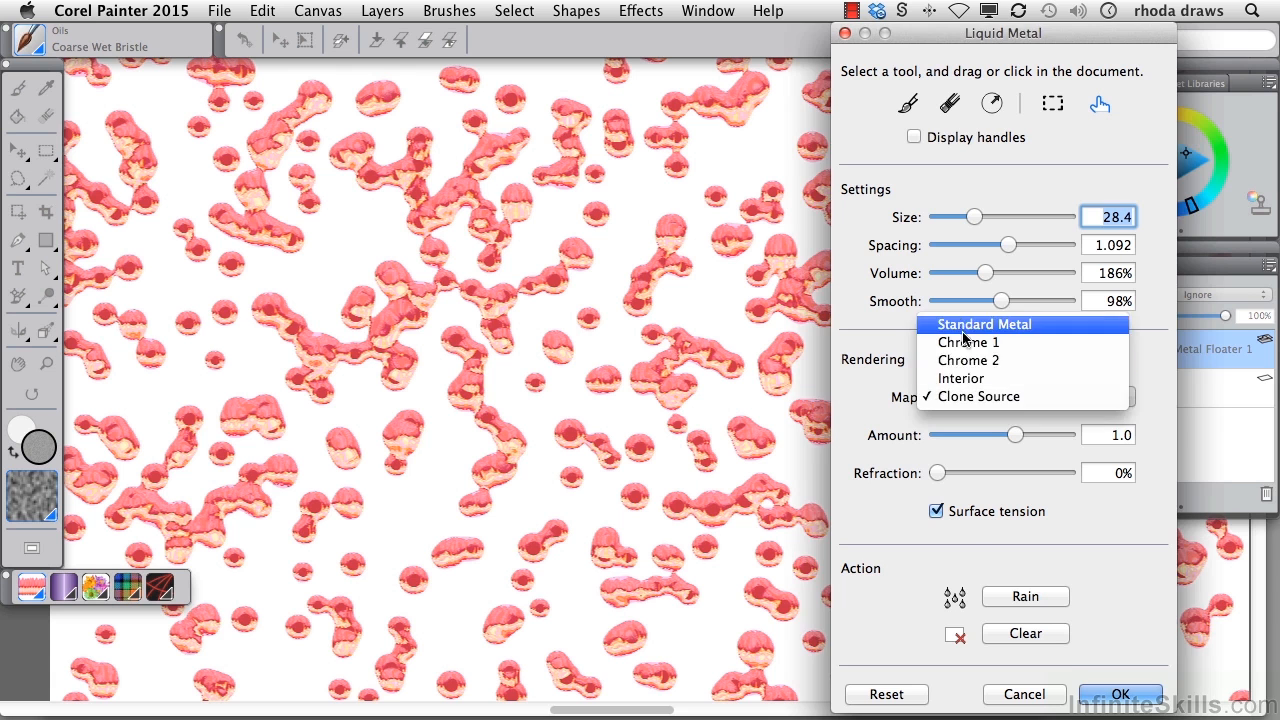
pyautogui.click(960, 326)
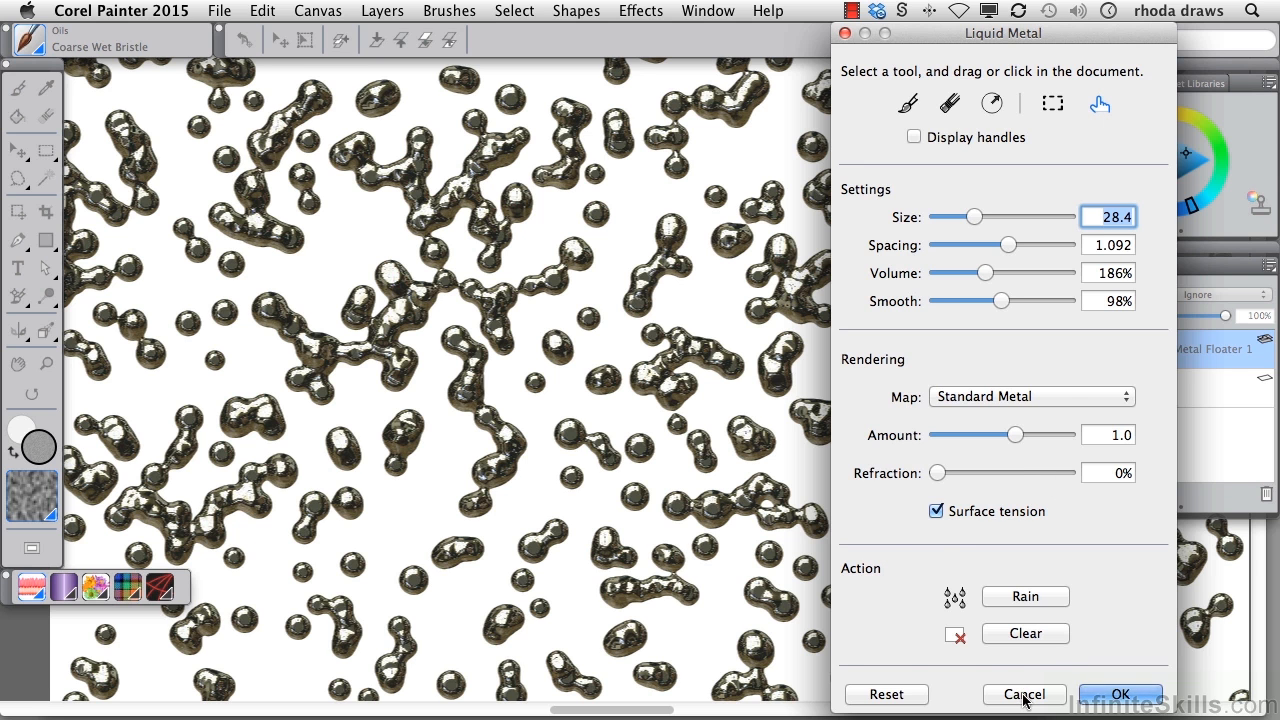
pyautogui.click(1088, 690)
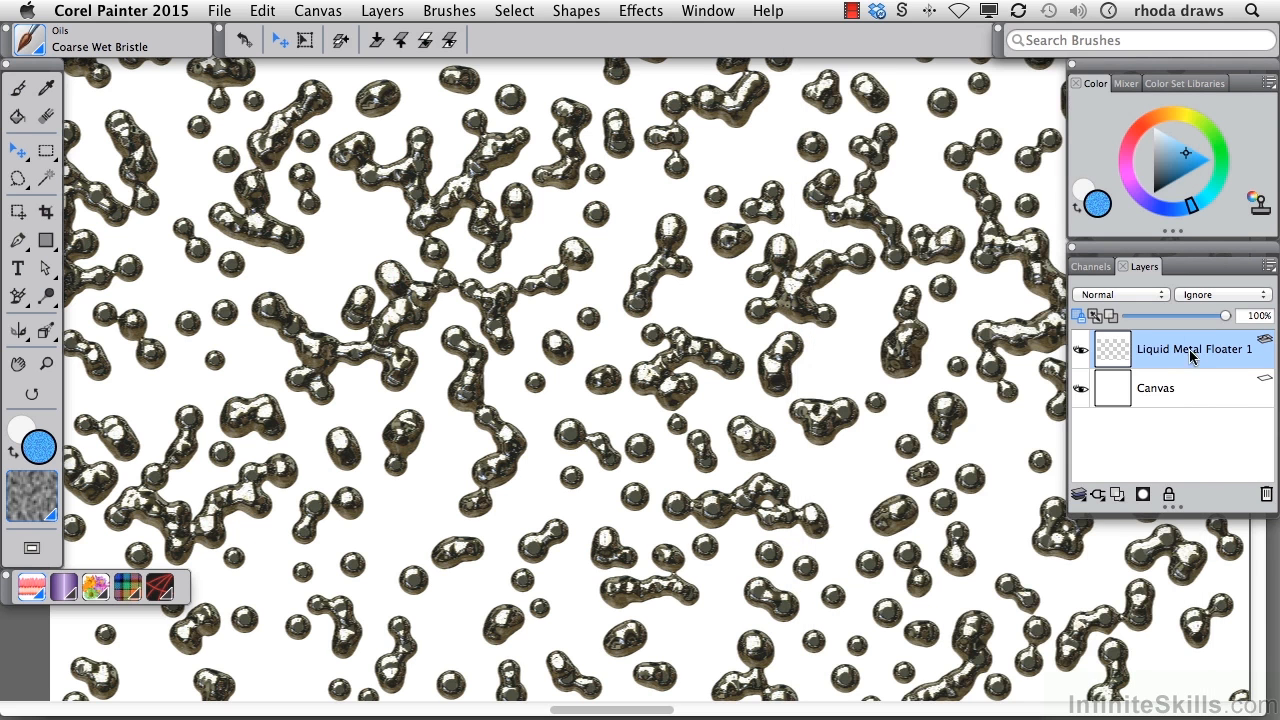